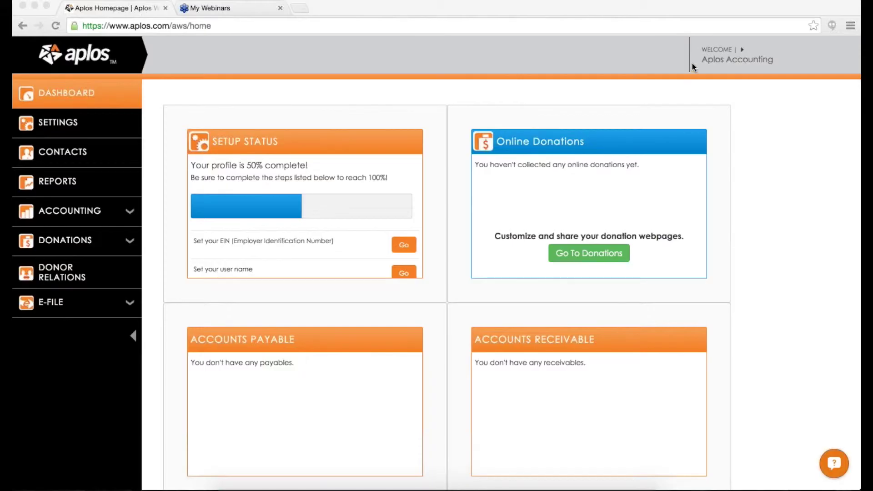
Step: Close the 'My Webinars' browser tab, leaving only the Aplos dashboard tab open
left_click(515, 115)
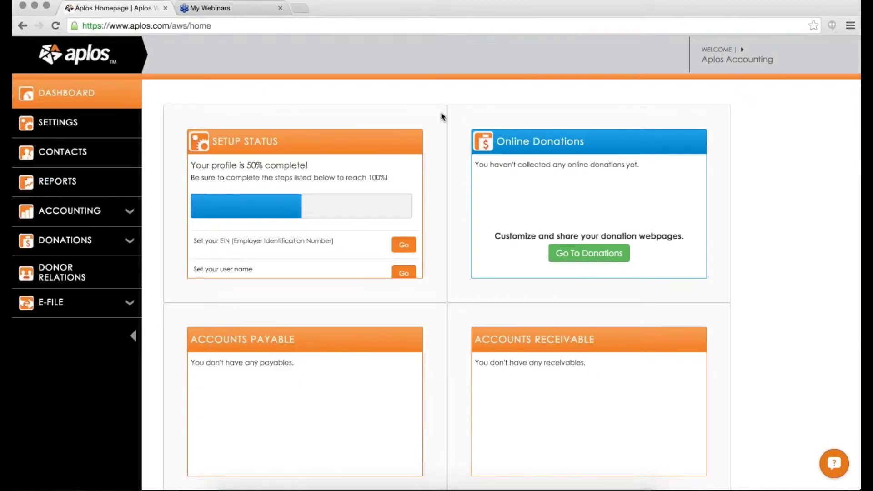
left_click(280, 8)
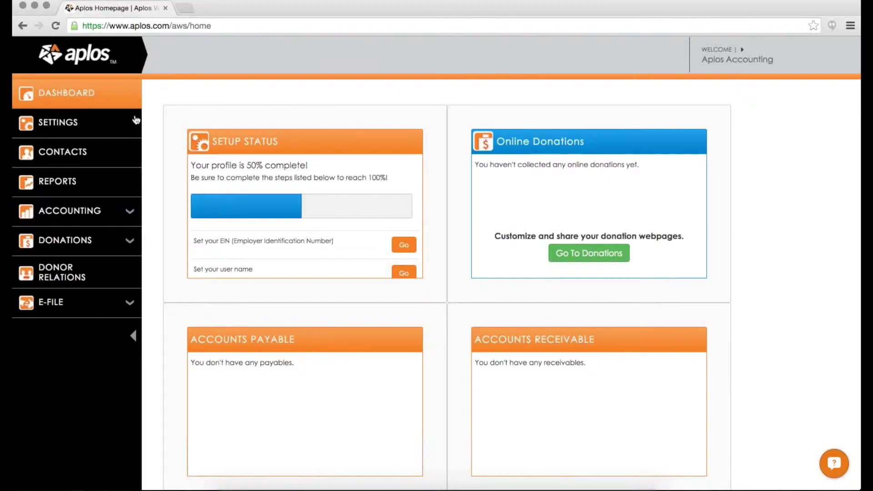
Step: Go to Accounting > Transactions > Bank Integration > Manage Accounts and choose to add another institution
left_click(110, 209)
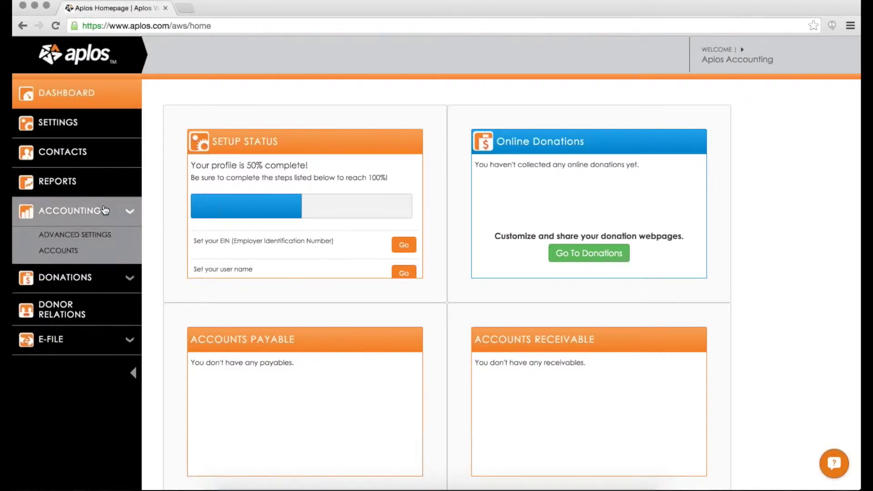
left_click(68, 268)
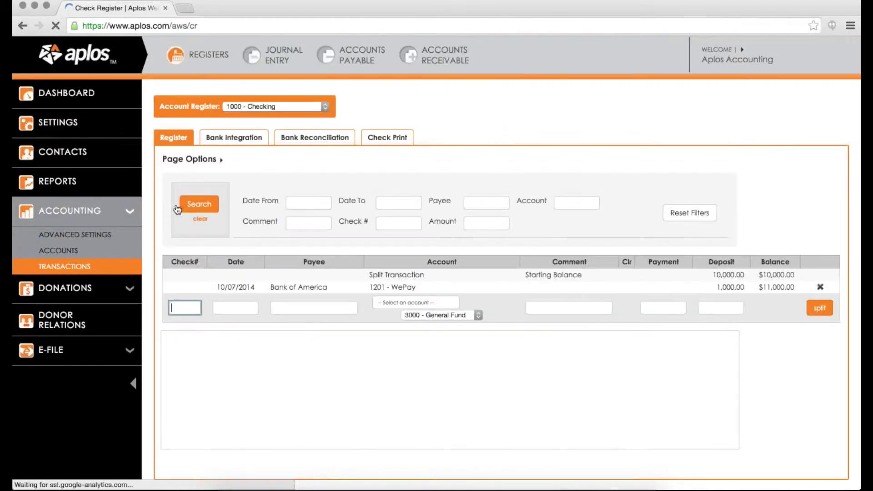
left_click(238, 141)
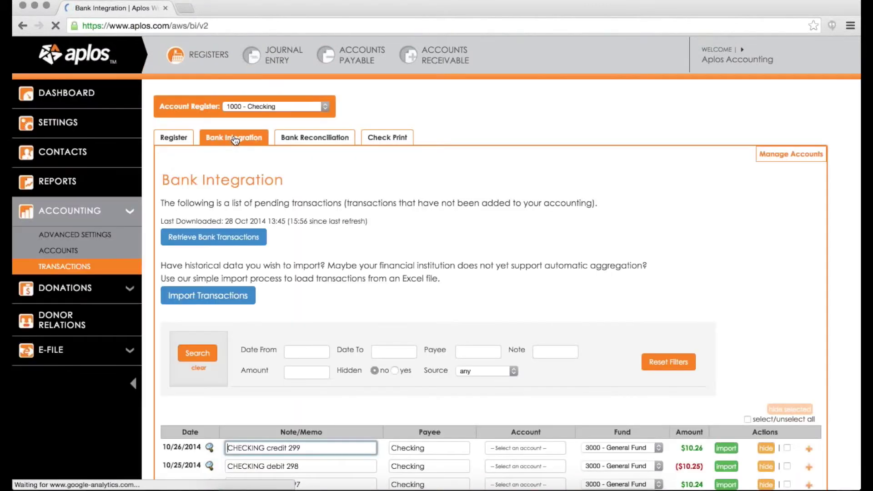
left_click(763, 154)
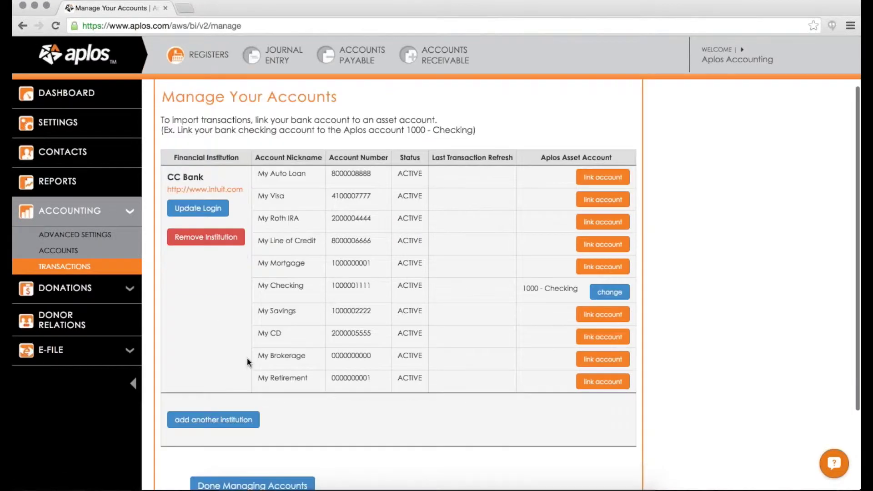
scroll(247, 359, "down", 5)
left_click(220, 331)
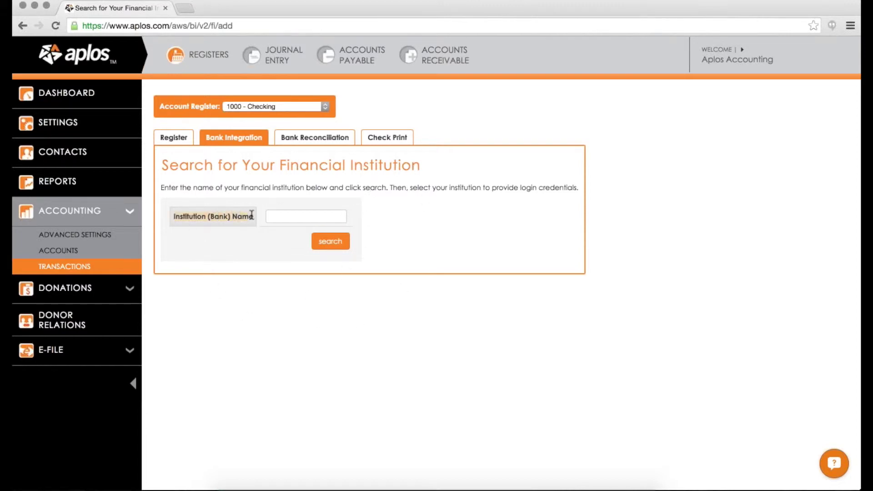
Step: Search the institution name field for 'chase'
left_click(281, 216)
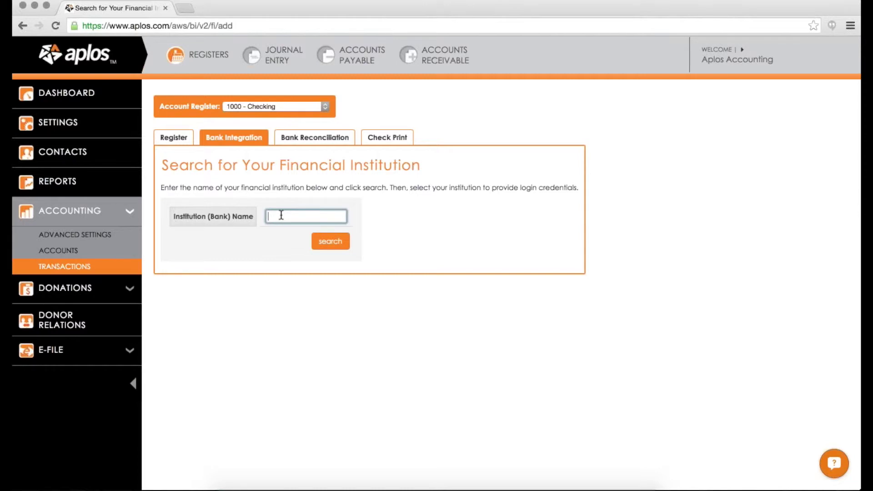
type("chase")
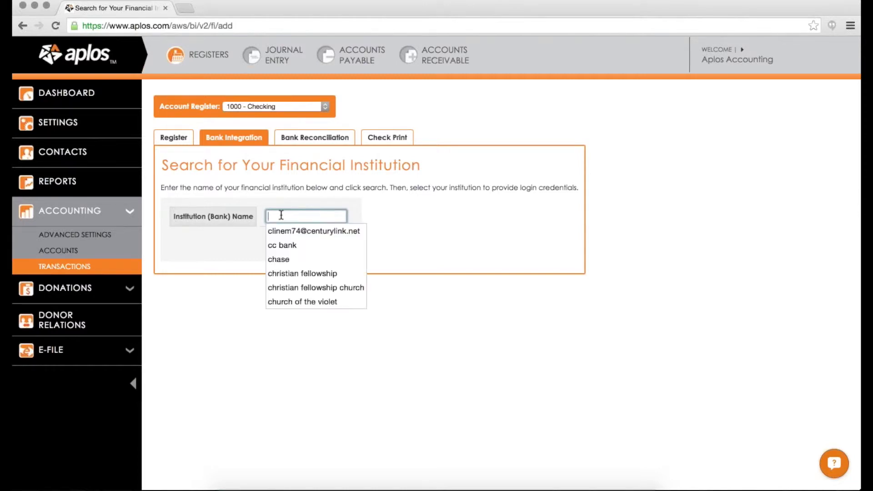
left_click(274, 230)
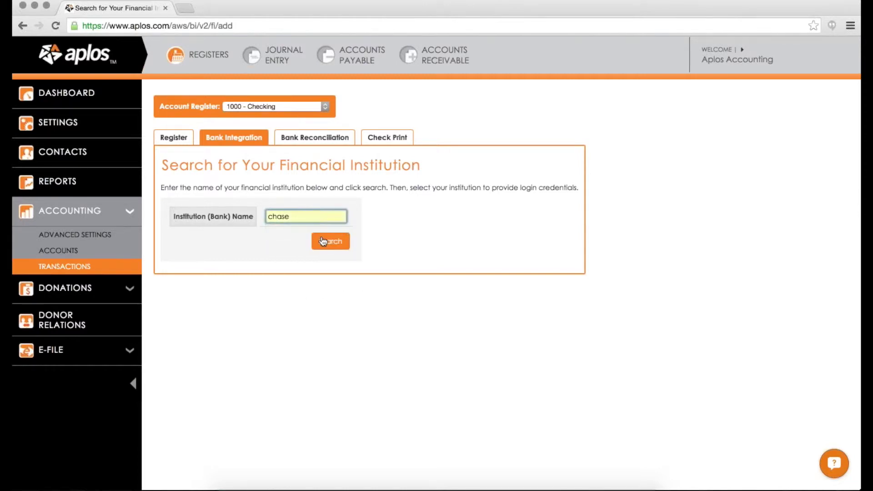
left_click(326, 242)
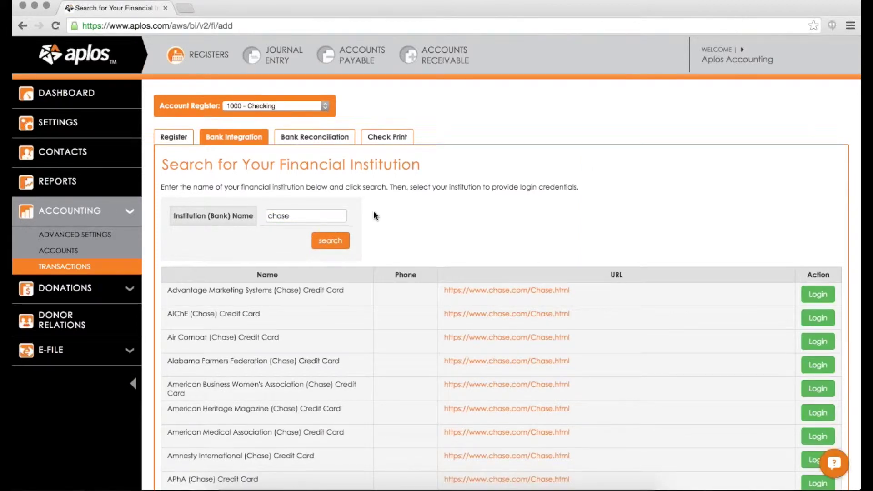
Step: Scroll the Chase search results down to locate the Chase Bank entry
scroll(375, 215, "down", 2)
scroll(375, 214, "down", 4)
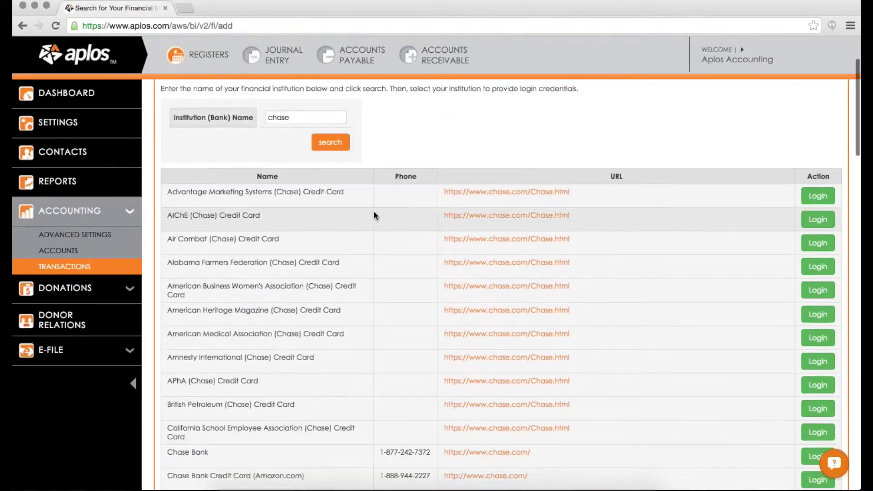
scroll(325, 240, "down", 2)
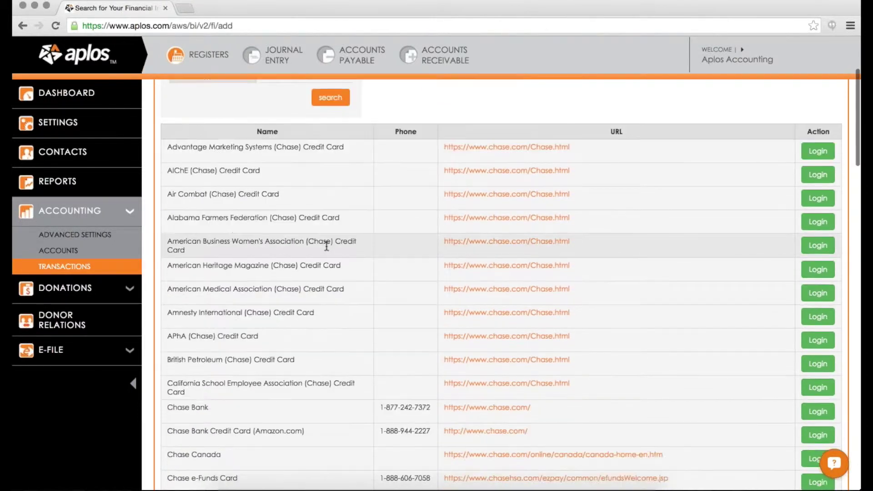
scroll(326, 246, "down", 3)
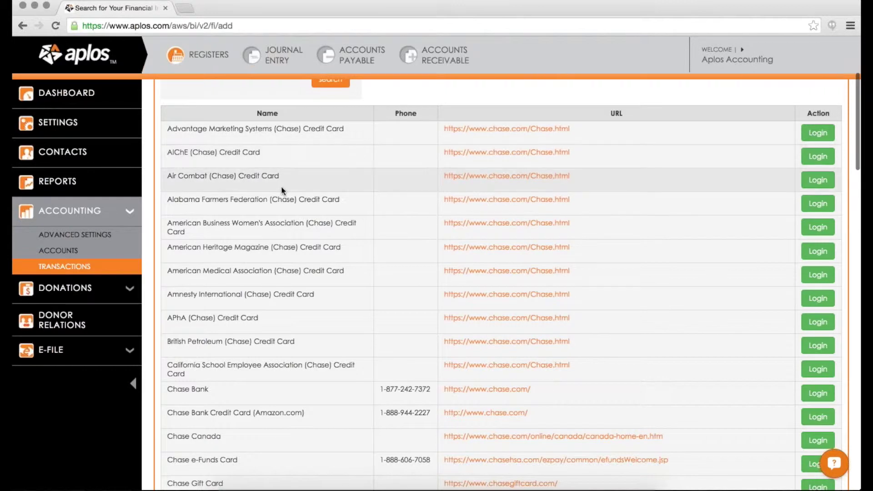
scroll(281, 187, "down", 6)
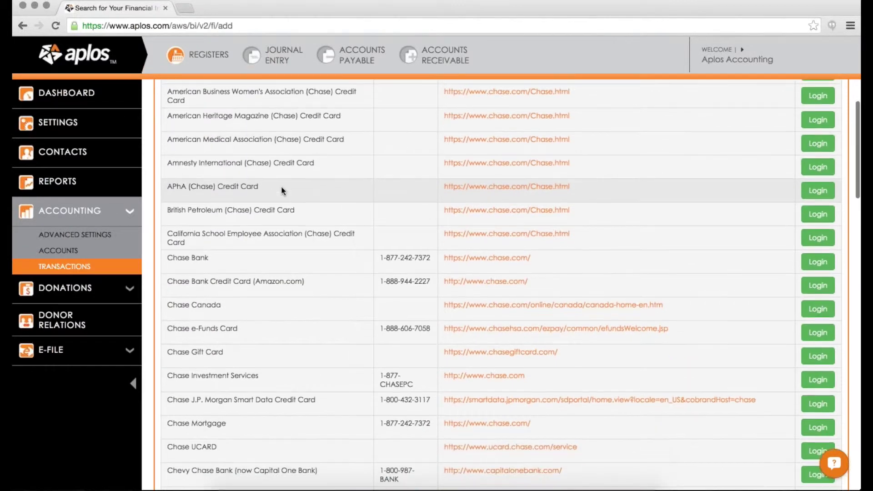
left_click_drag(168, 232, 202, 230)
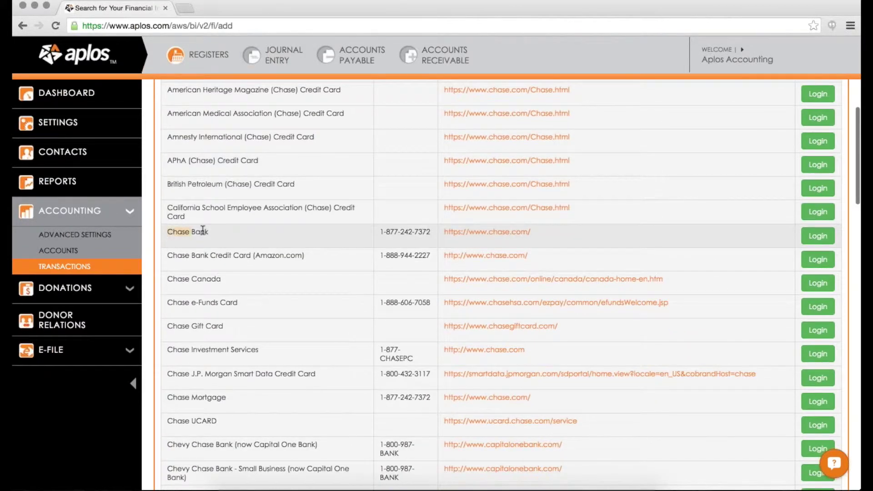
left_click(209, 230)
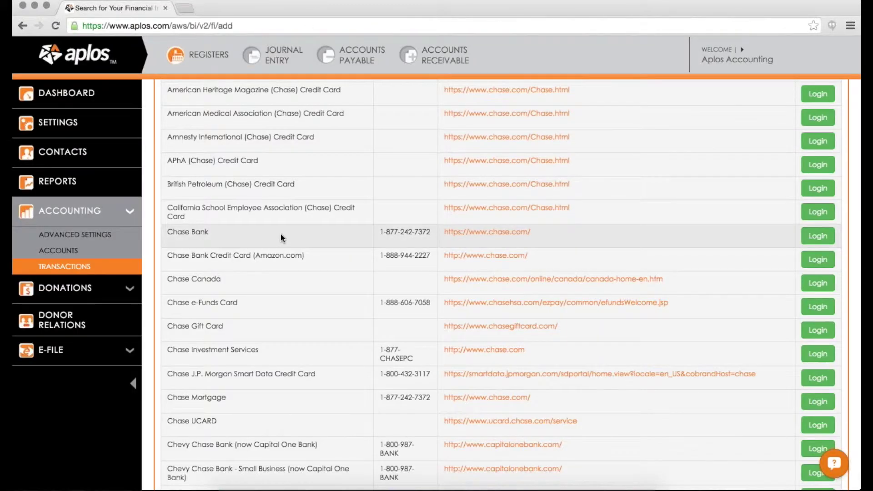
Step: Log in to Chase Bank with its User ID and password and submit
left_click(808, 235)
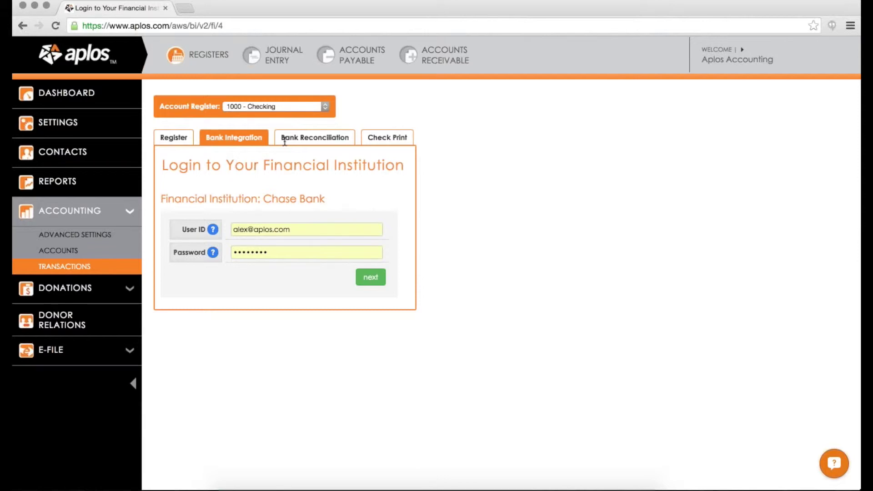
left_click(250, 143)
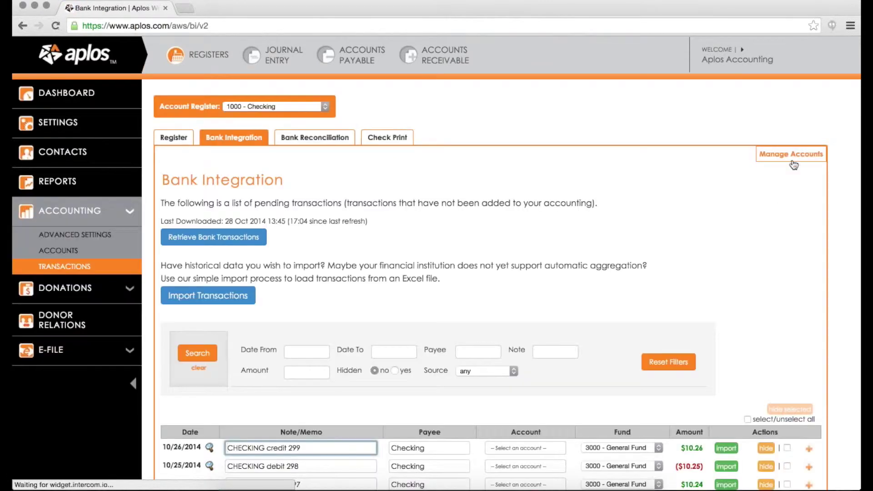
Step: On Manage Your Accounts, locate CC Bank's My Checking account linked to 1000 - Checking
left_click(792, 158)
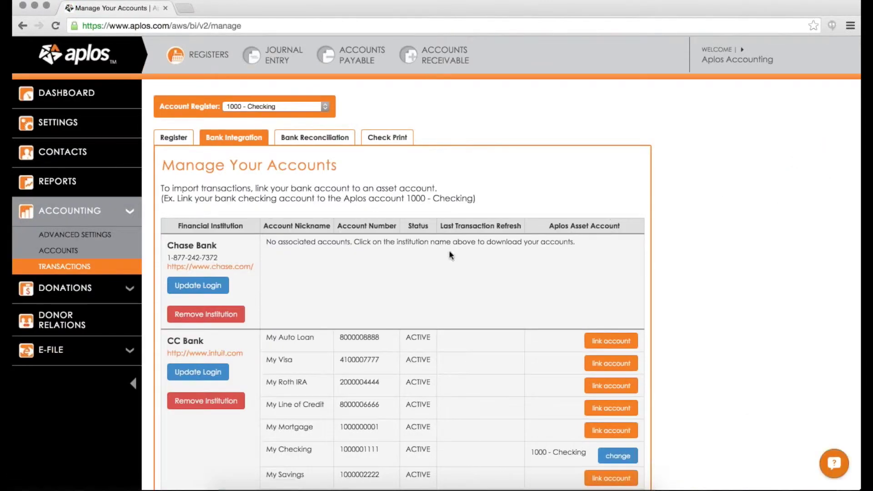
scroll(388, 254, "down", 3)
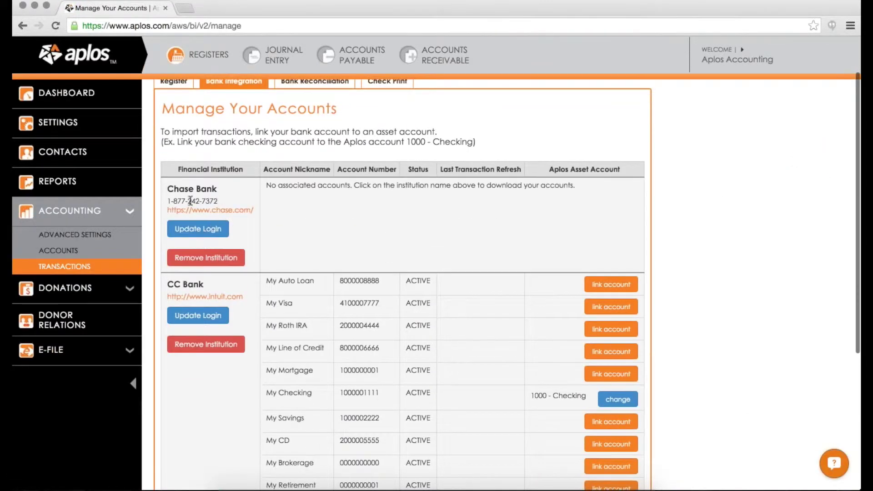
scroll(207, 198, "down", 1)
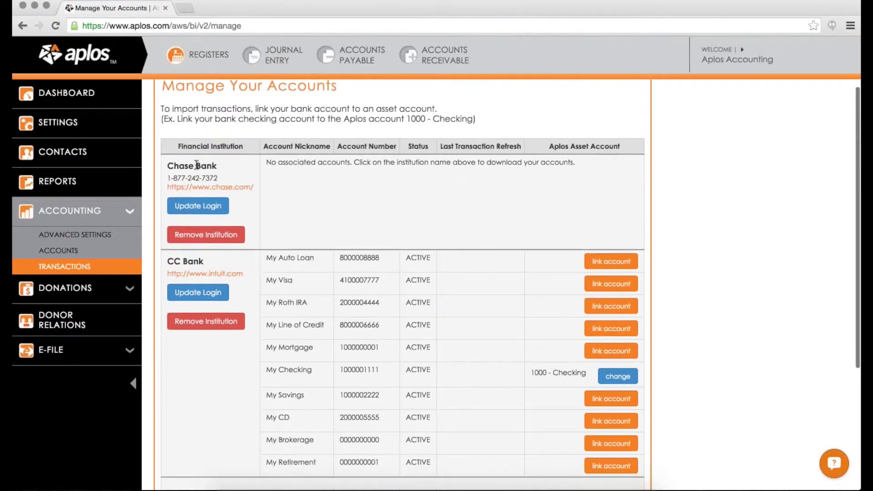
scroll(225, 165, "down", 3)
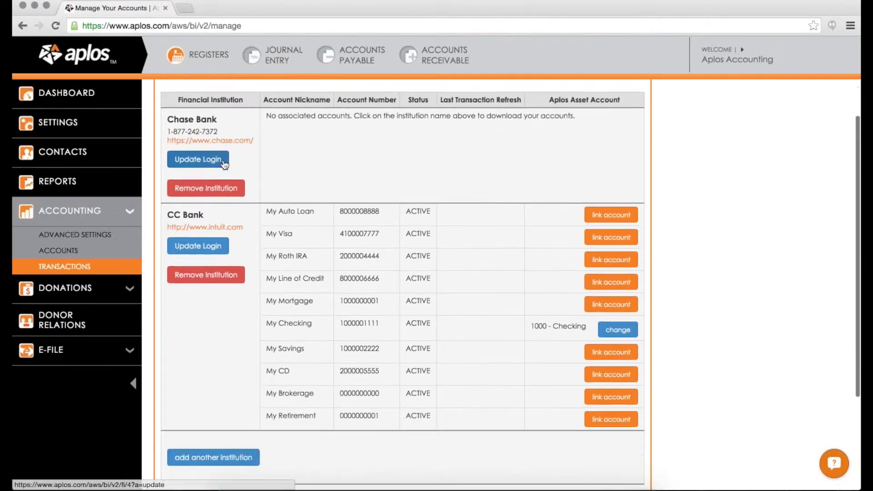
scroll(257, 194, "down", 2)
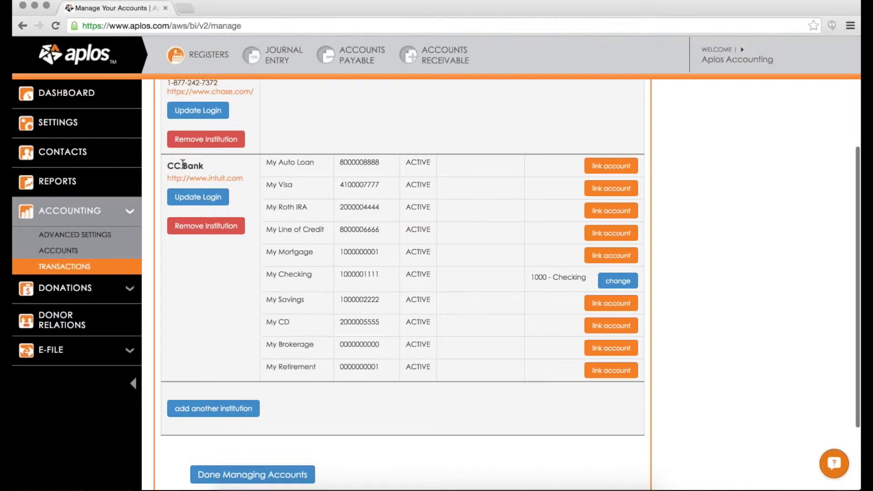
double_click(172, 166)
left_click_drag(191, 167, 208, 167)
left_click(233, 170)
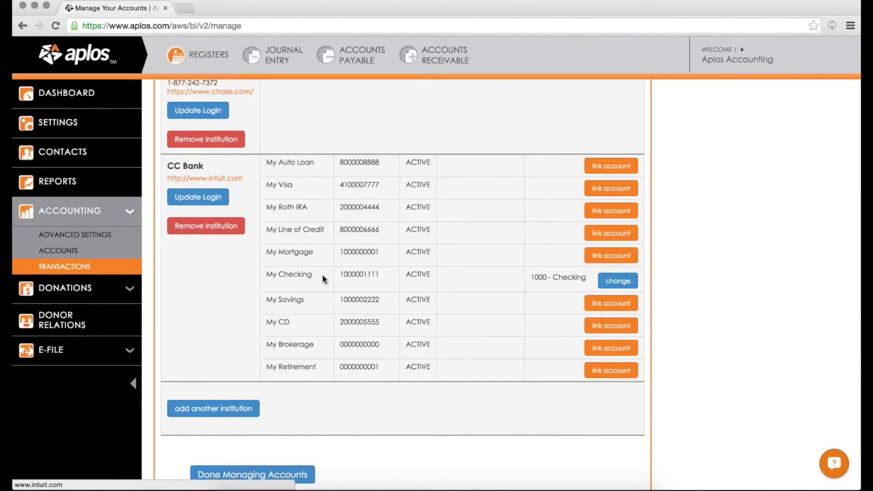
double_click(271, 274)
left_click_drag(287, 271, 316, 271)
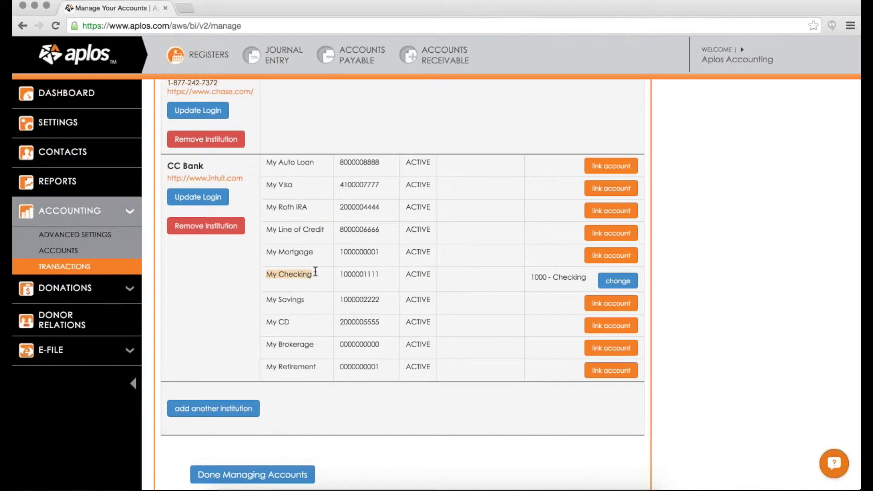
left_click(316, 272)
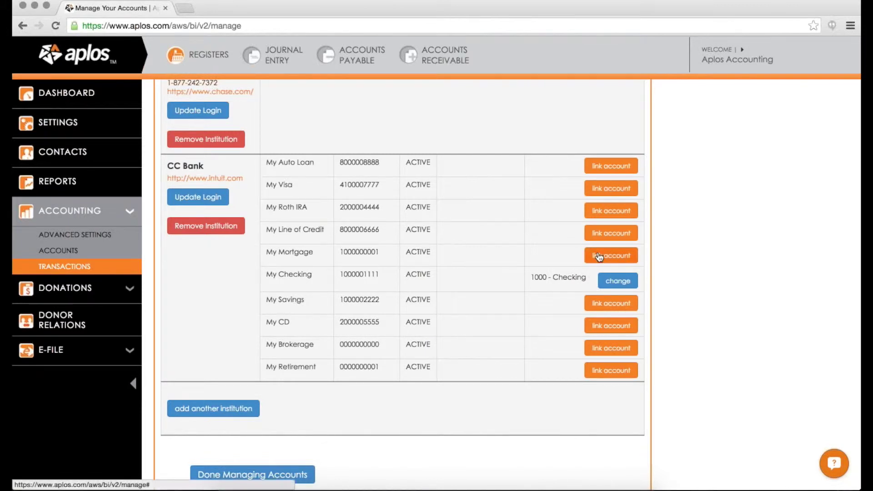
Step: Link the My Savings account to 1010 - Savings and submit
left_click(611, 263)
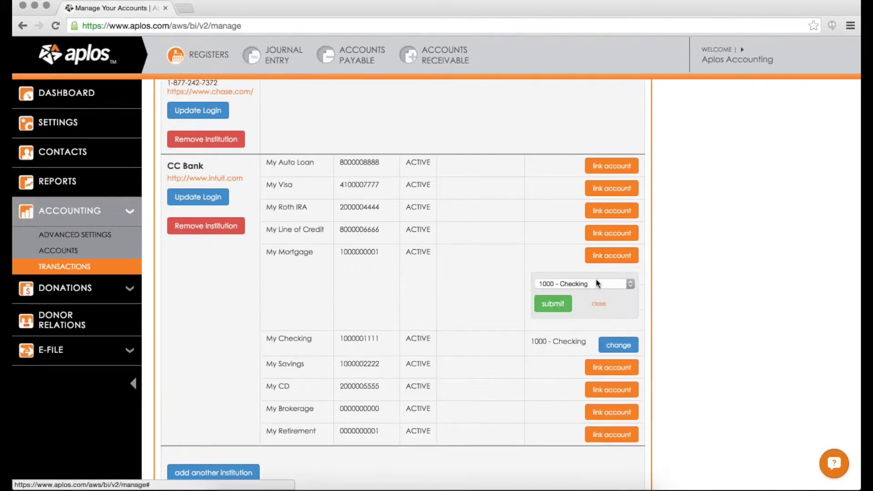
left_click(598, 304)
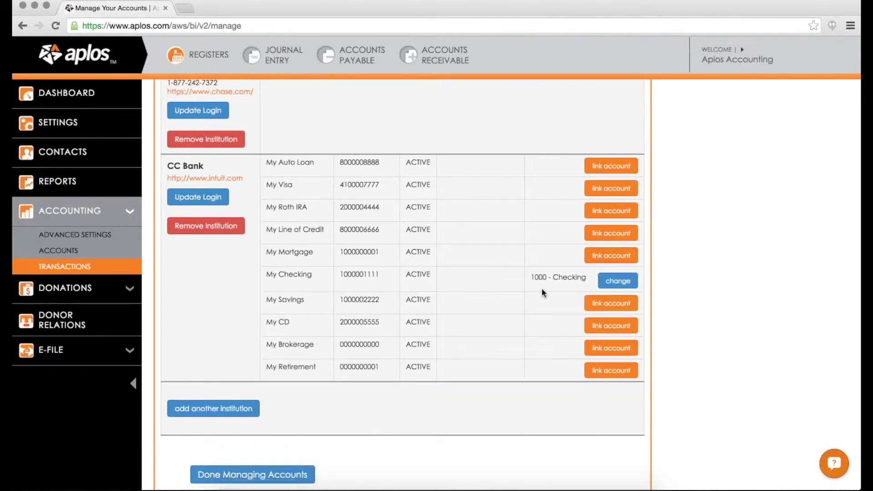
left_click(597, 301)
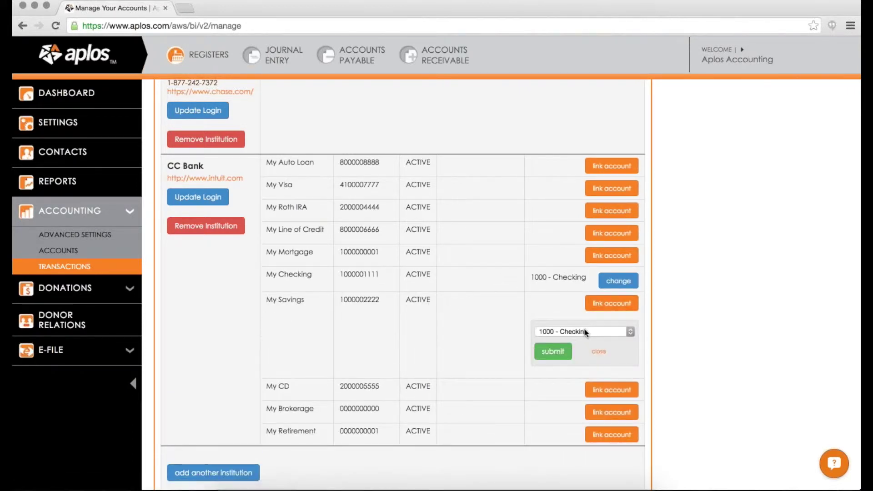
left_click(585, 330)
left_click(585, 348)
left_click(554, 352)
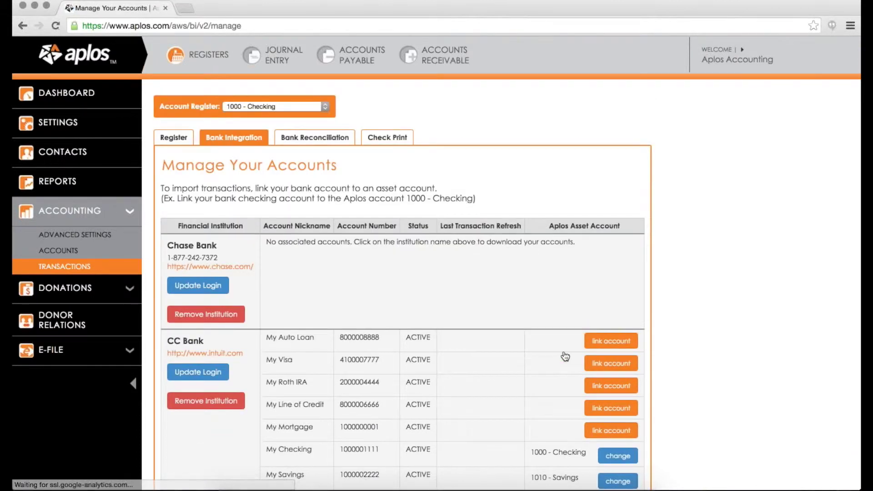
Step: Finish managing accounts and return to the pending Checking transactions
scroll(565, 356, "down", 3)
scroll(565, 356, "down", 2)
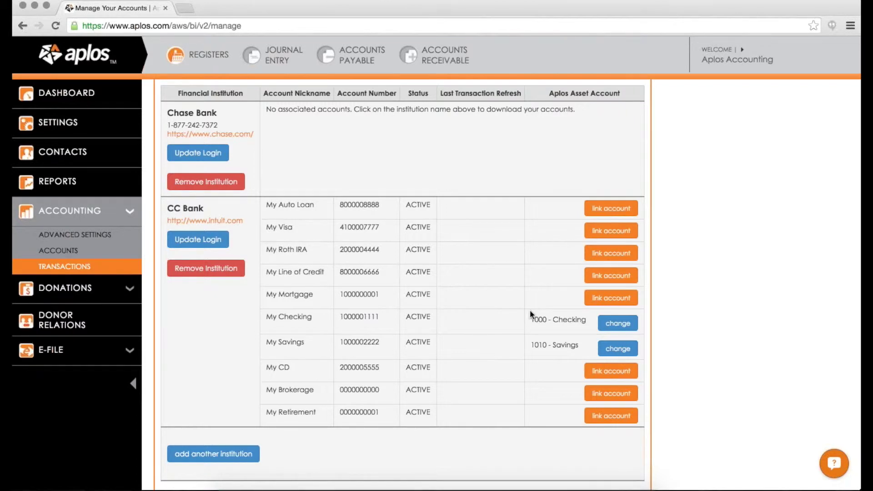
scroll(531, 312, "down", 5)
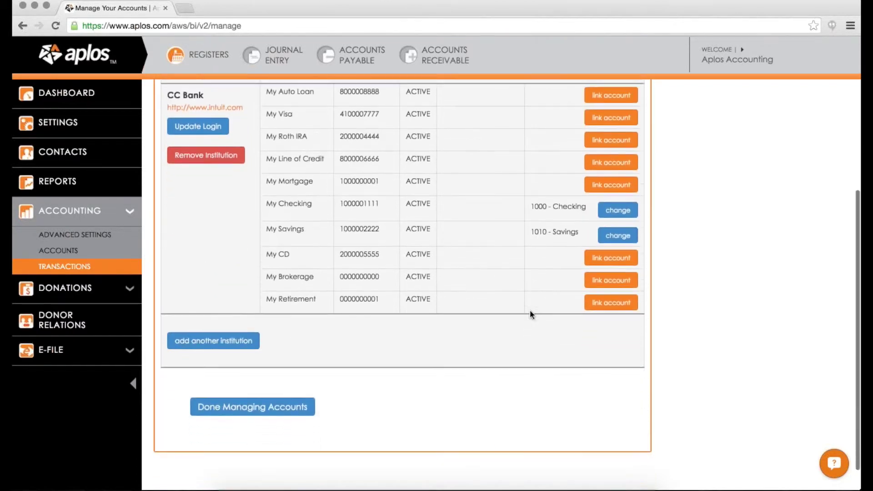
left_click(256, 407)
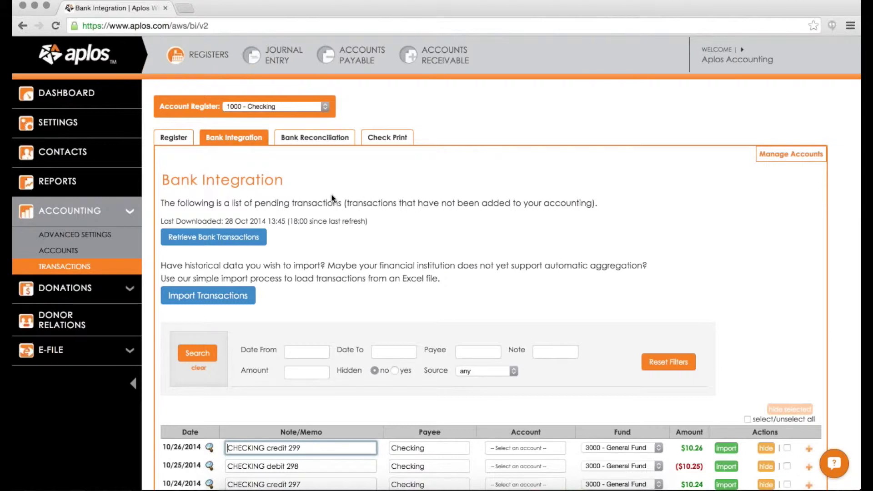
Step: Keep 1000 - Checking as the account register and retrieve the latest bank transactions
left_click(305, 107)
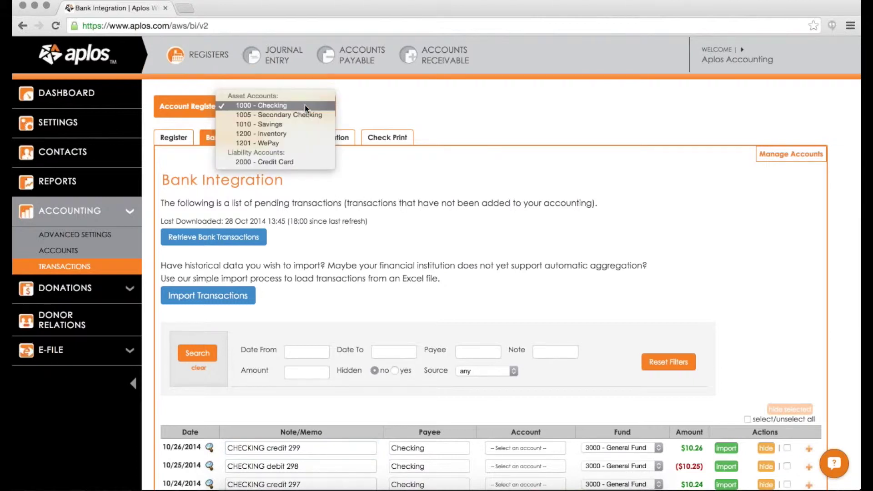
left_click(304, 105)
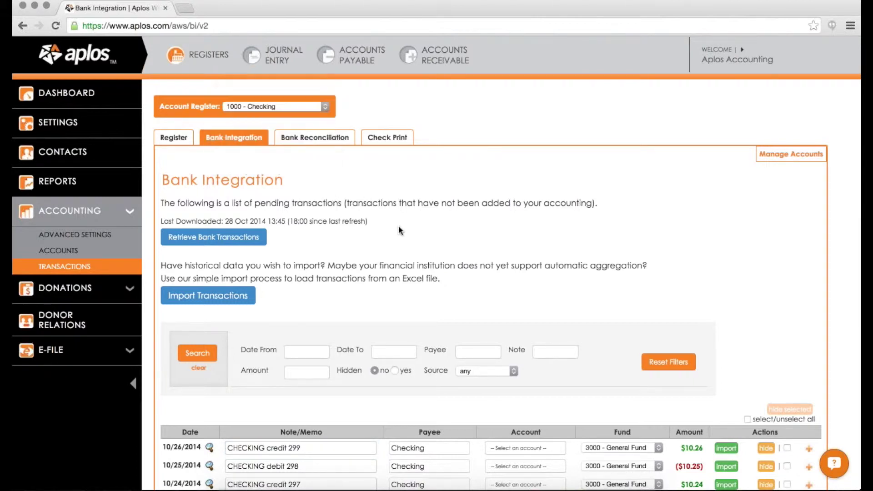
left_click(237, 241)
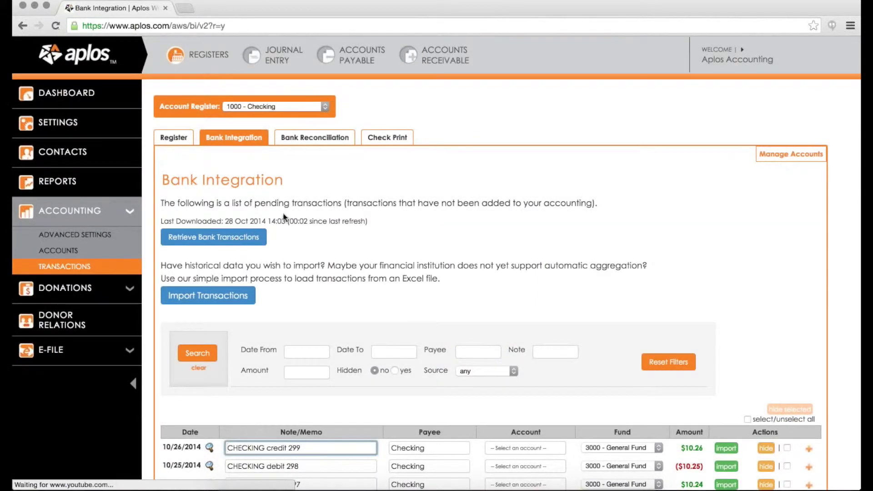
scroll(346, 200, "down", 3)
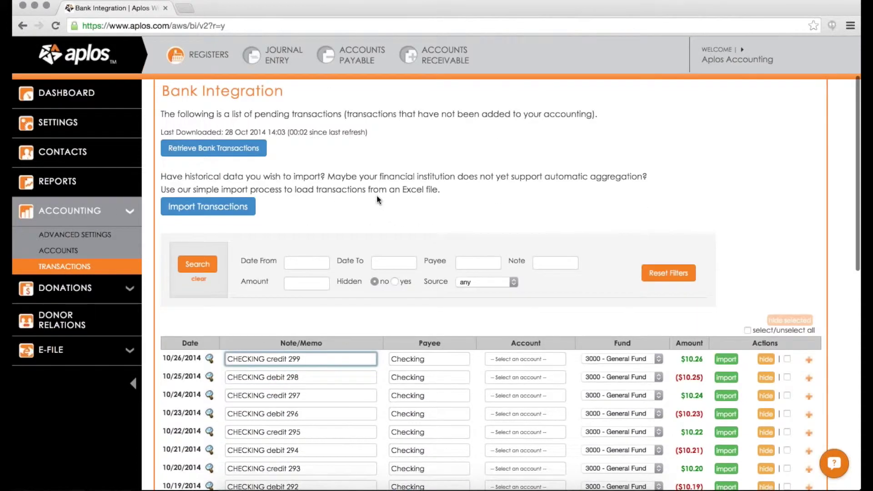
scroll(376, 199, "down", 7)
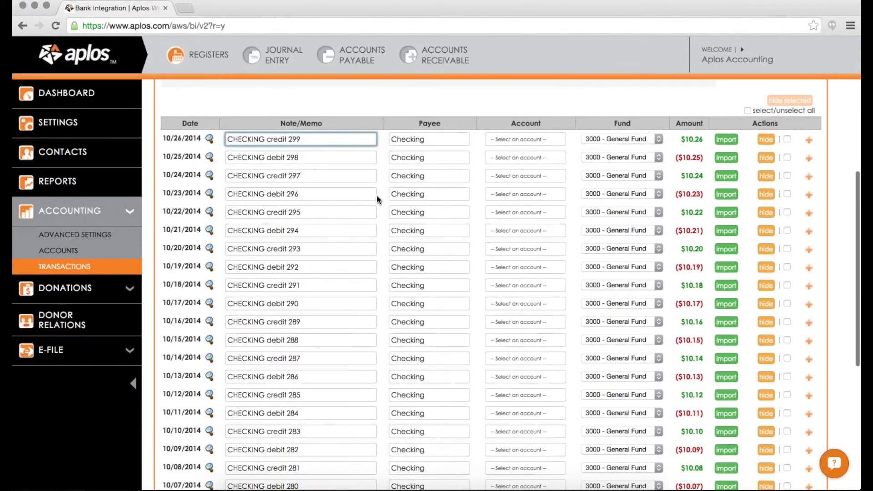
scroll(377, 196, "down", 2)
scroll(377, 195, "up", 3)
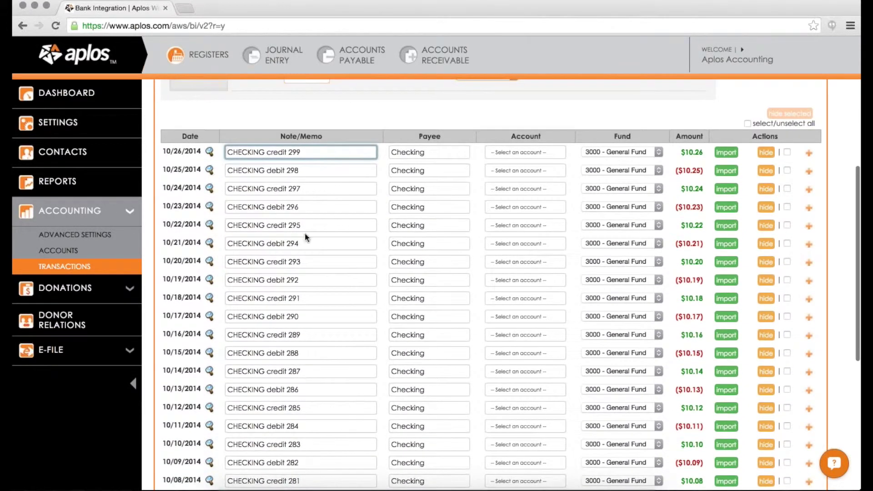
scroll(312, 209, "up", 3)
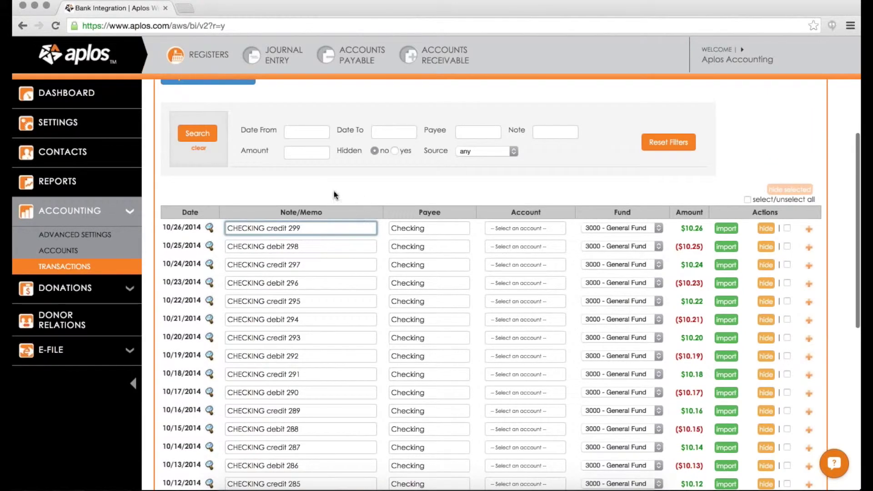
scroll(334, 214, "up", 3)
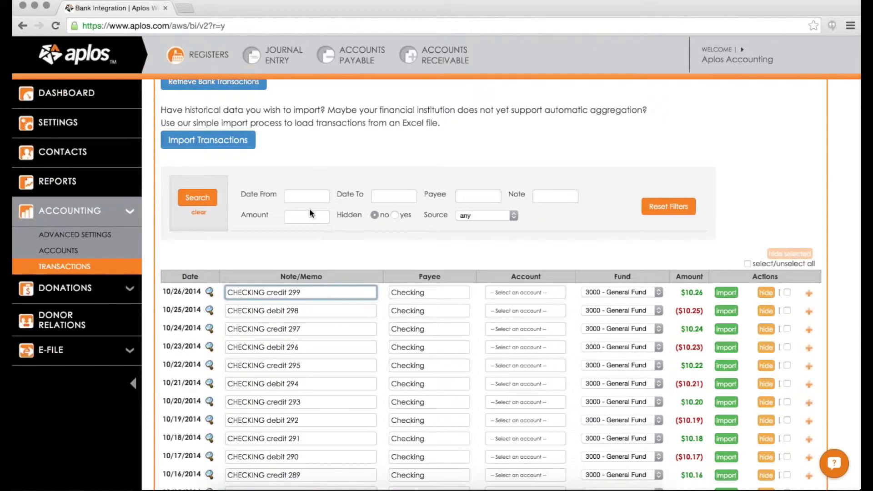
scroll(296, 223, "down", 1)
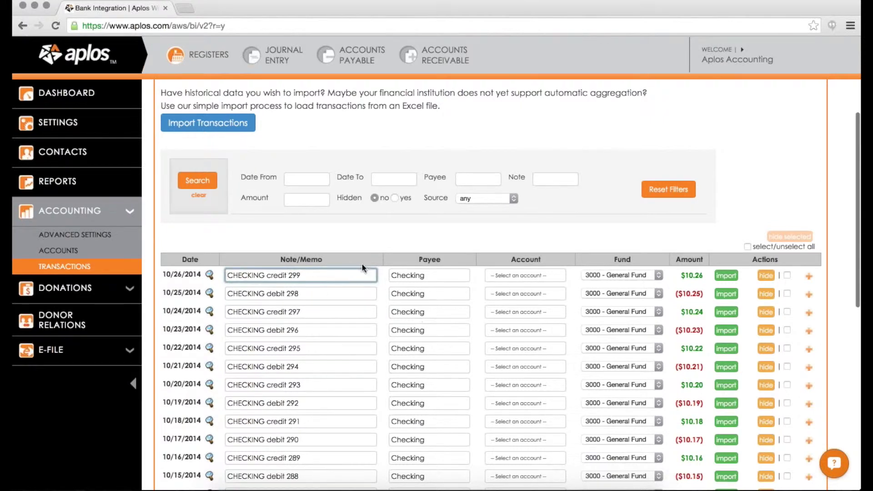
left_click(432, 275)
Step: Assign 4100 - Interest Earned to credit 299 and 5100 - Bank Fees to debit 298
double_click(395, 274)
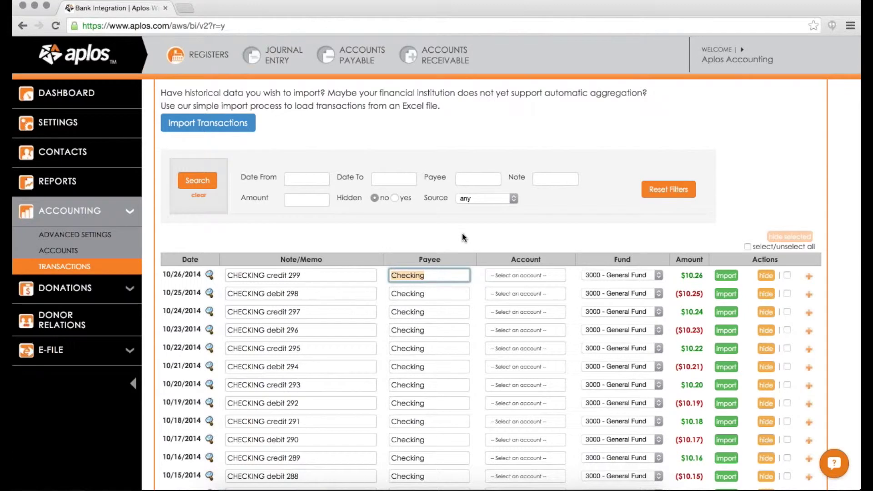
left_click(527, 278)
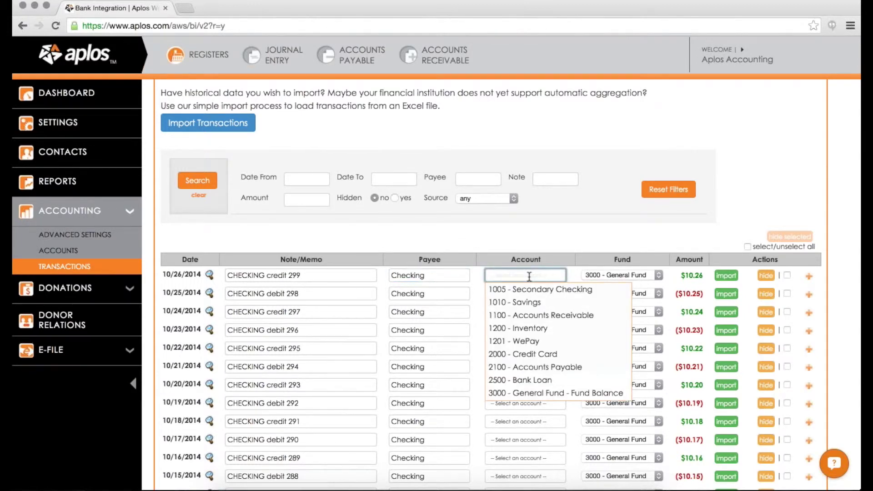
left_click(533, 253)
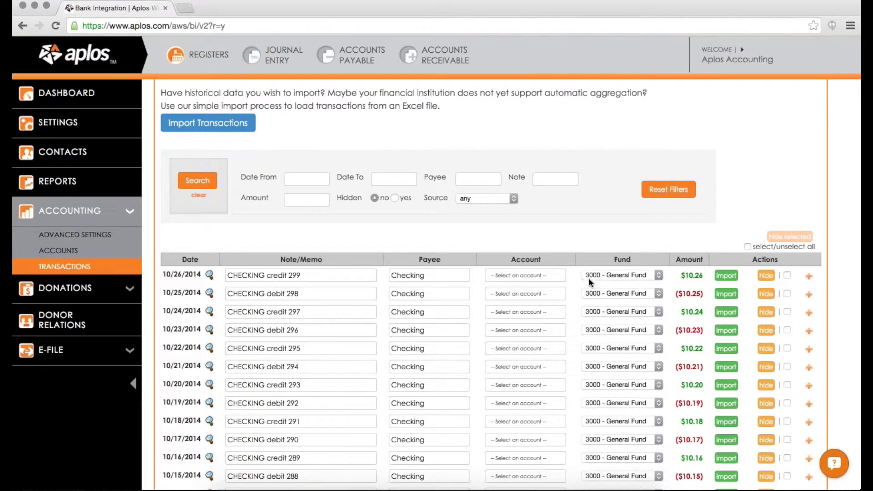
left_click(550, 279)
scroll(523, 350, "down", 5)
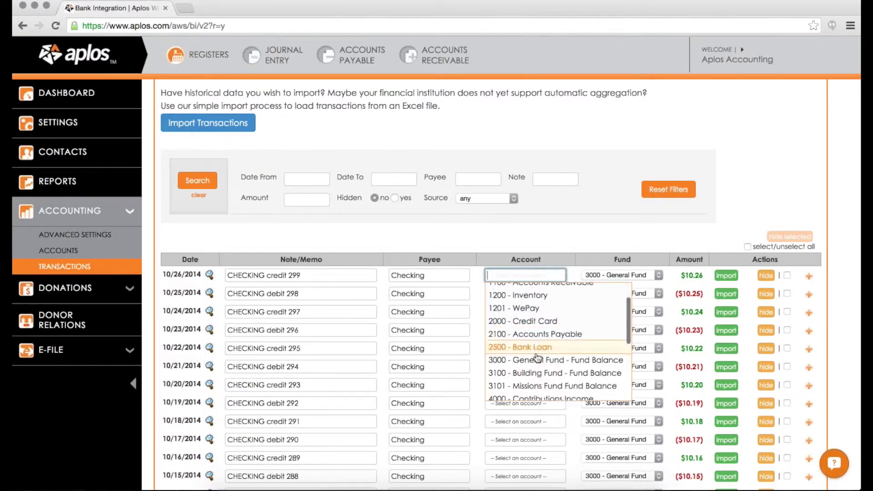
scroll(537, 354, "down", 2)
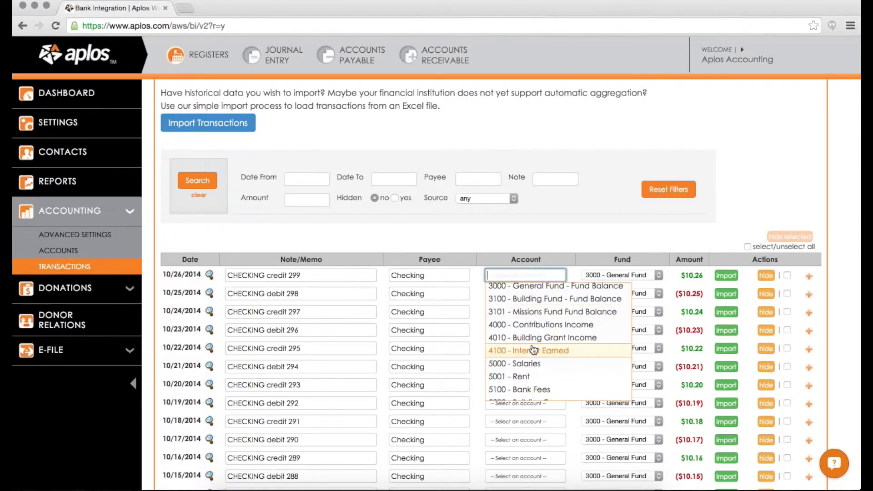
left_click(531, 350)
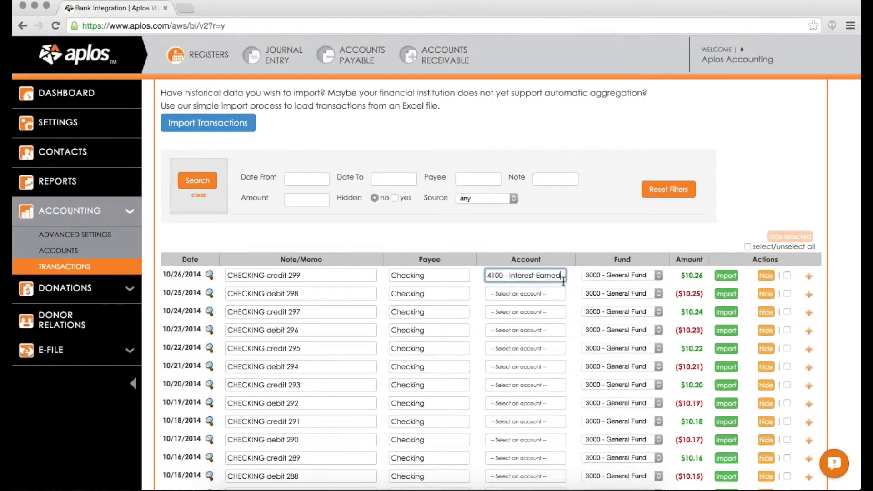
left_click(528, 293)
scroll(529, 328, "down", 6)
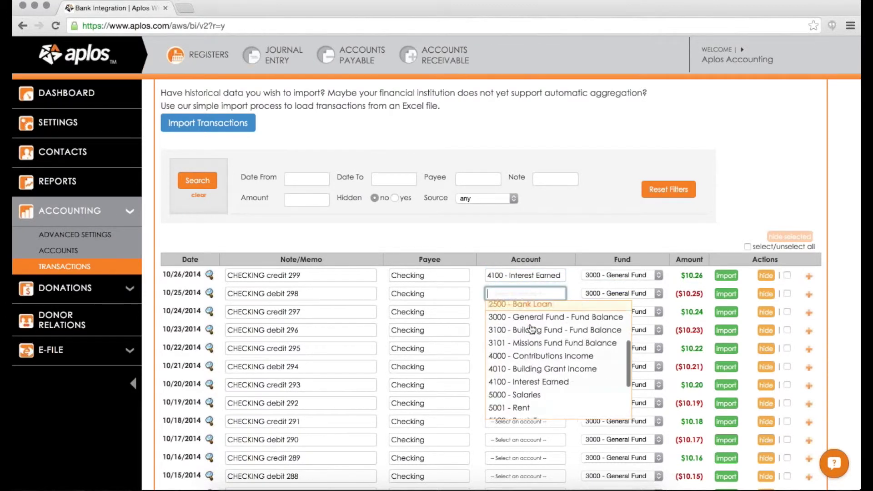
left_click(530, 366)
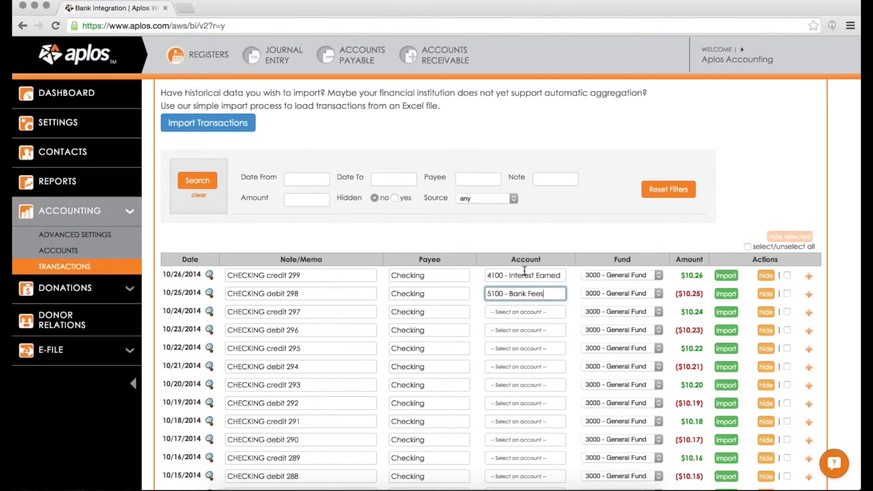
Step: Import both transactions and view them in the 1000 - Checking register
left_click(726, 276)
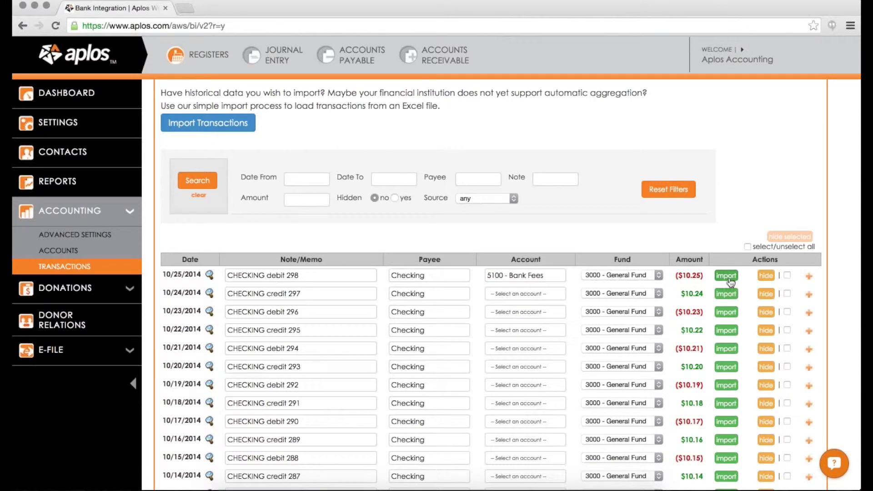
left_click(728, 277)
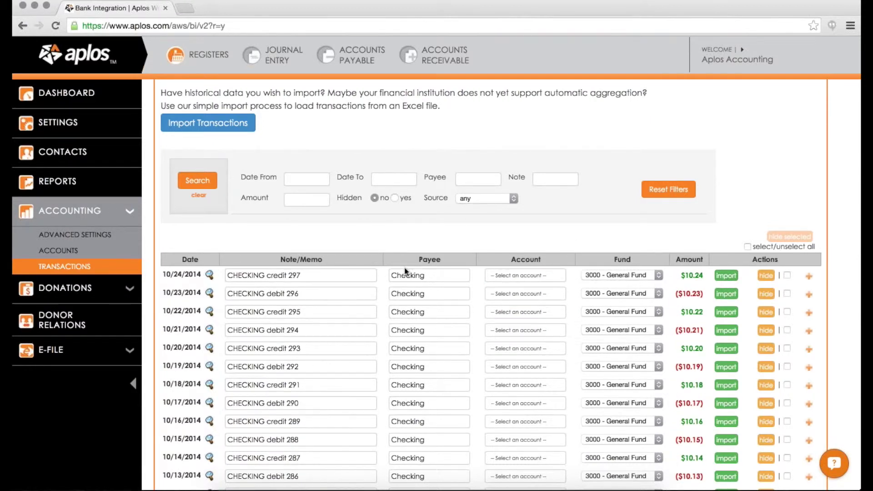
scroll(349, 264, "down", 4)
scroll(348, 264, "up", 5)
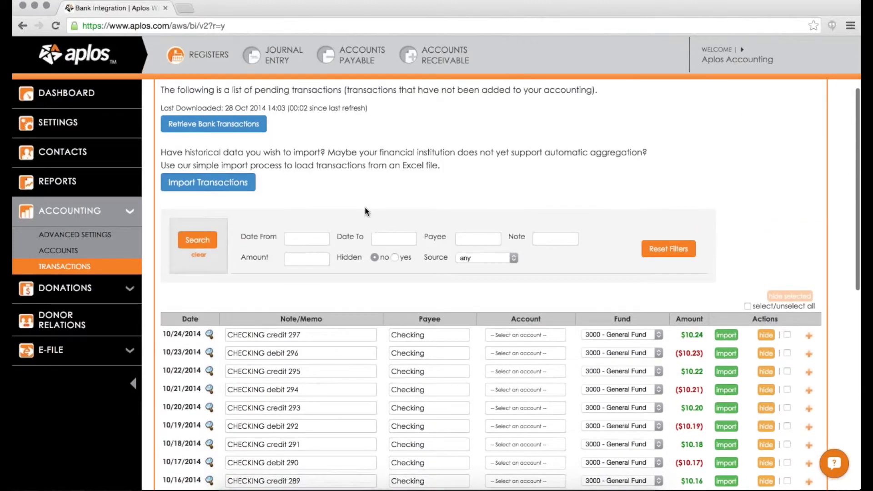
scroll(291, 163, "up", 3)
left_click(169, 137)
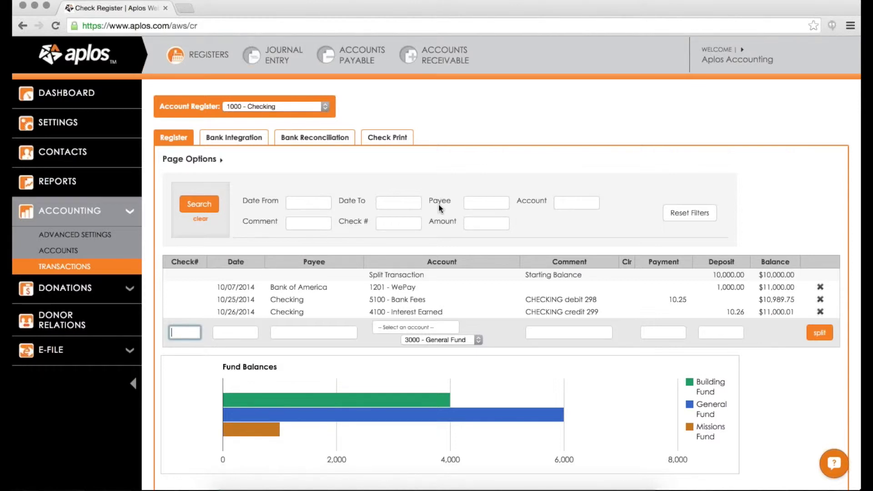
Step: Back in Bank Integration, choose hide on the 10/24 credit 297 row for $10.24
left_click(229, 141)
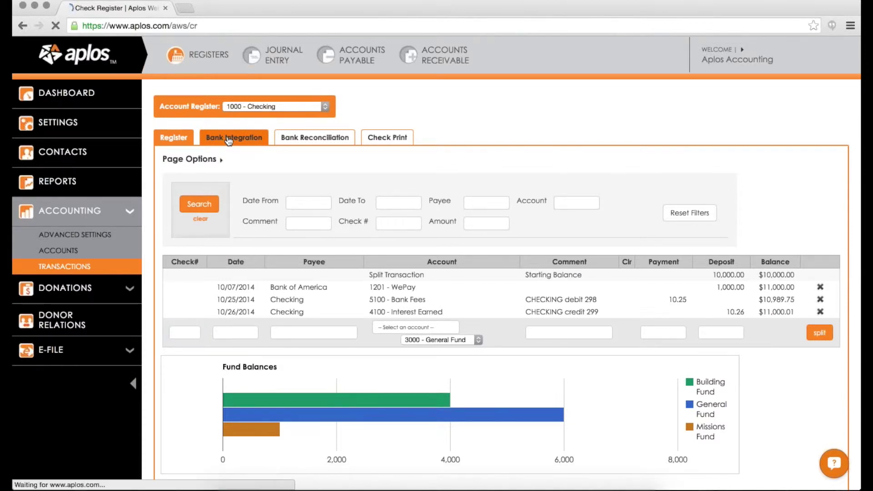
scroll(393, 305, "down", 6)
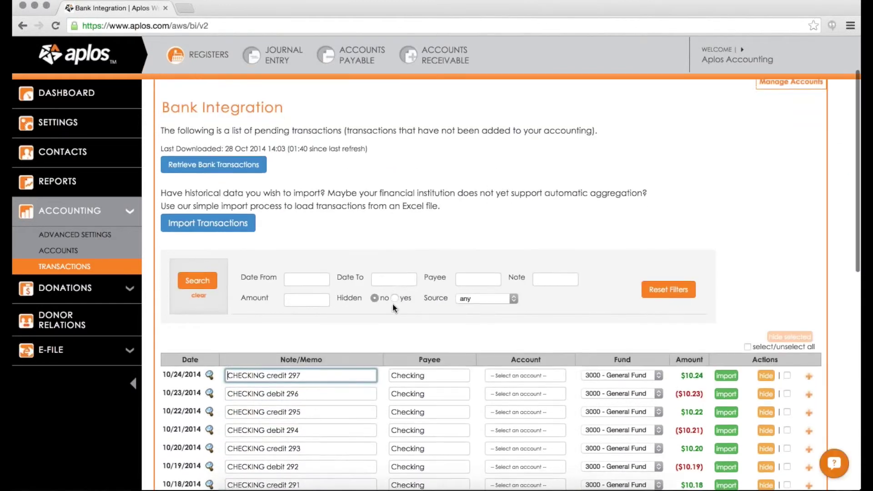
scroll(429, 241, "down", 2)
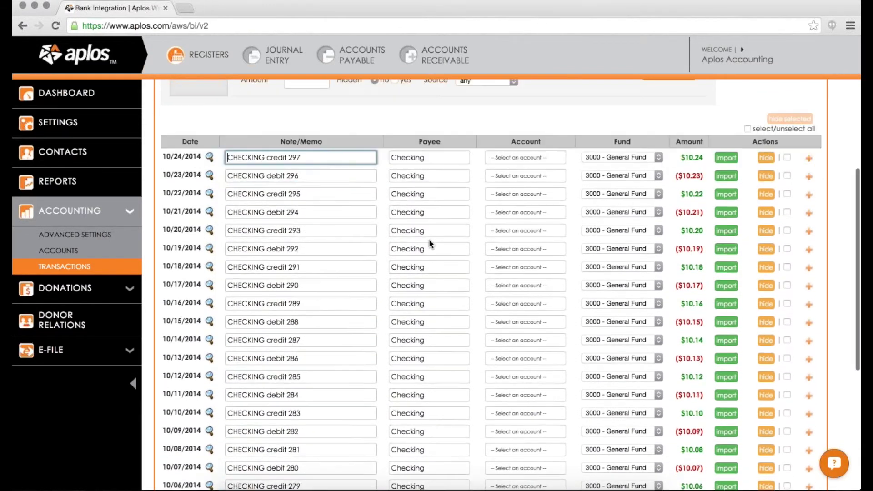
scroll(429, 241, "up", 3)
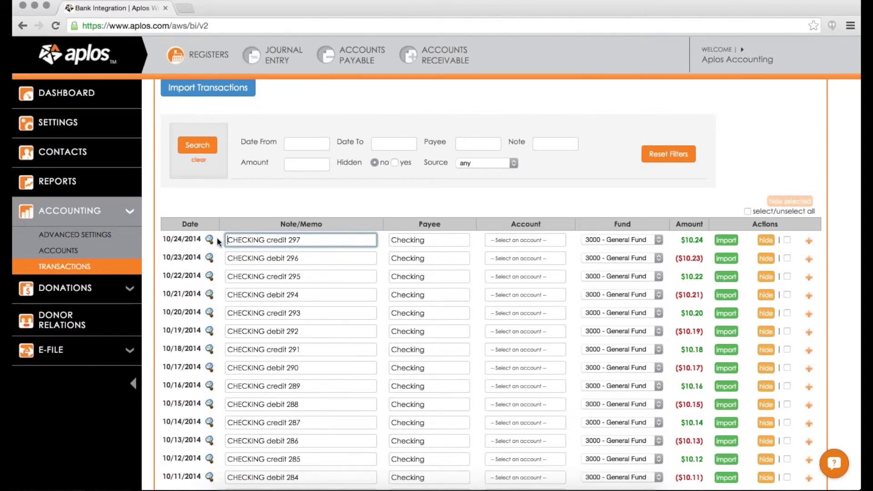
scroll(218, 241, "up", 5)
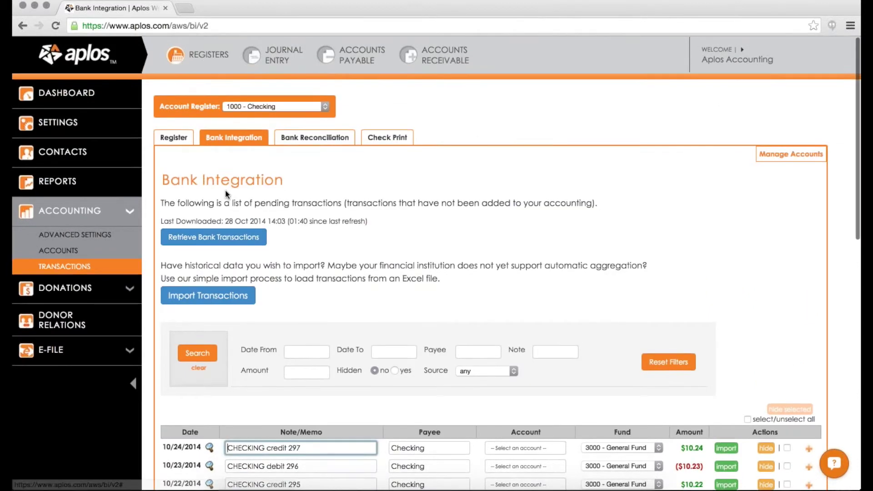
scroll(278, 231, "down", 4)
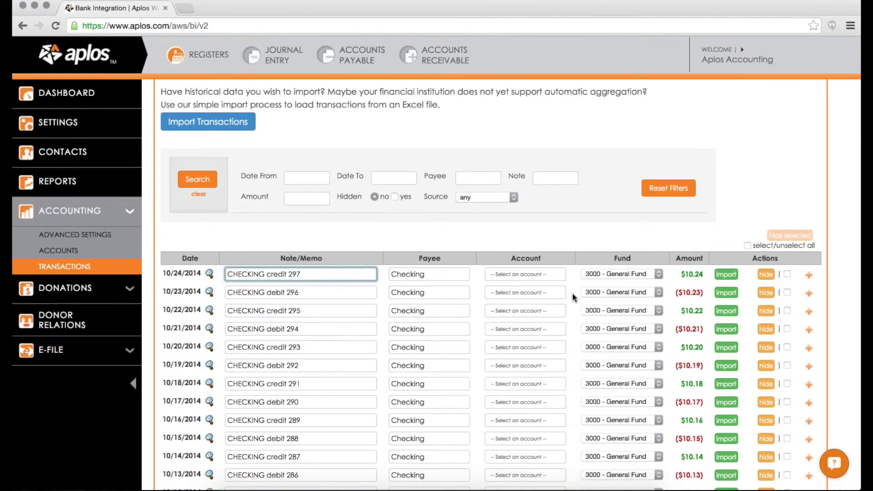
left_click_drag(680, 274, 702, 273)
left_click(704, 274)
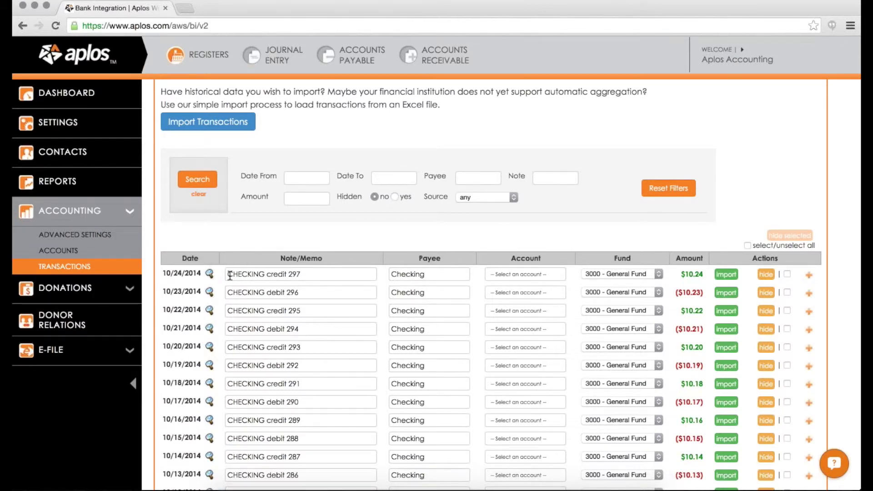
left_click(766, 275)
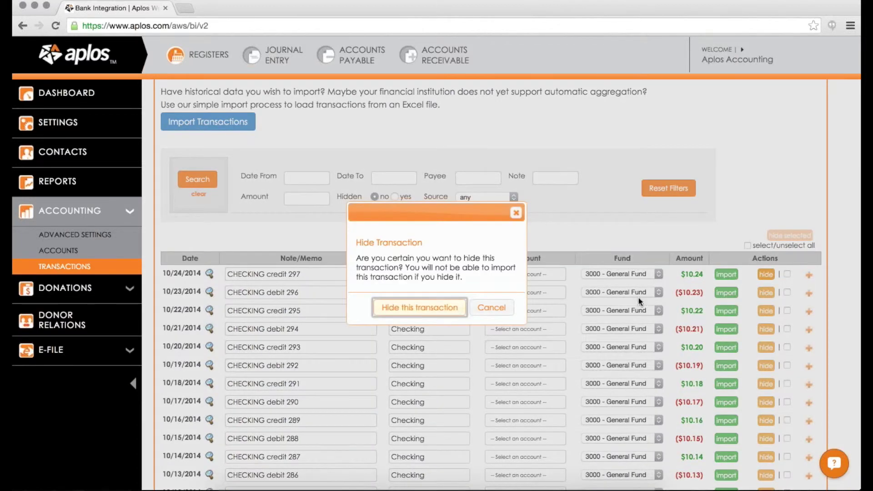
Step: Confirm hiding credit 297, leaving the pending list starting with debit 296 for ($10.23)
left_click(418, 307)
scroll(419, 312, "down", 2)
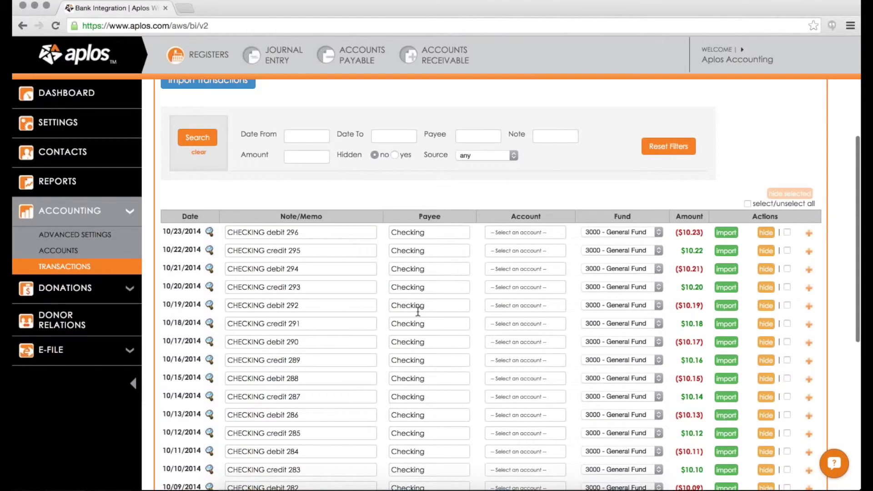
scroll(417, 311, "down", 12)
scroll(417, 311, "up", 10)
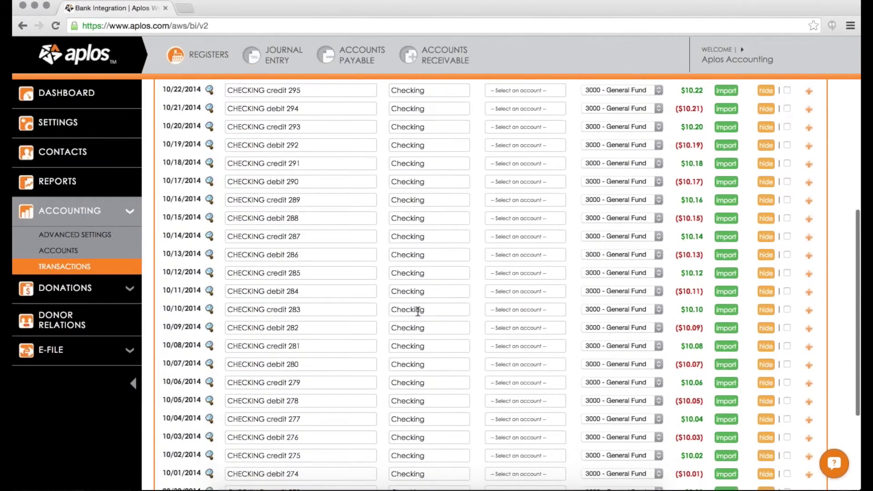
scroll(417, 311, "up", 3)
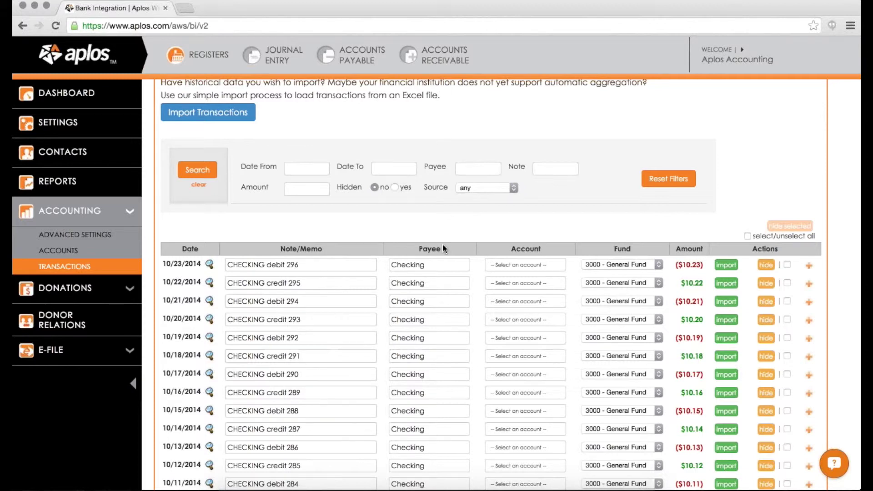
scroll(359, 302, "down", 5)
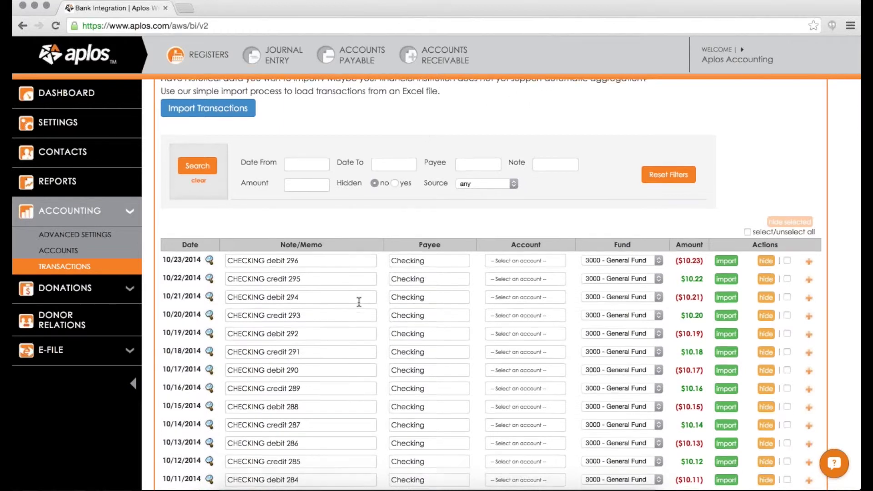
scroll(349, 221, "down", 9)
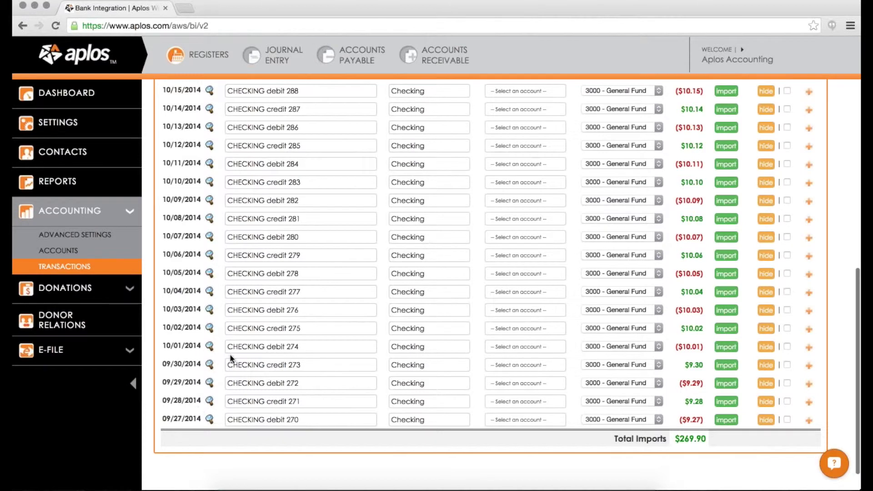
Step: Select the 09/27–09/30 September transactions and hide all four at once
scroll(230, 356, "up", 6)
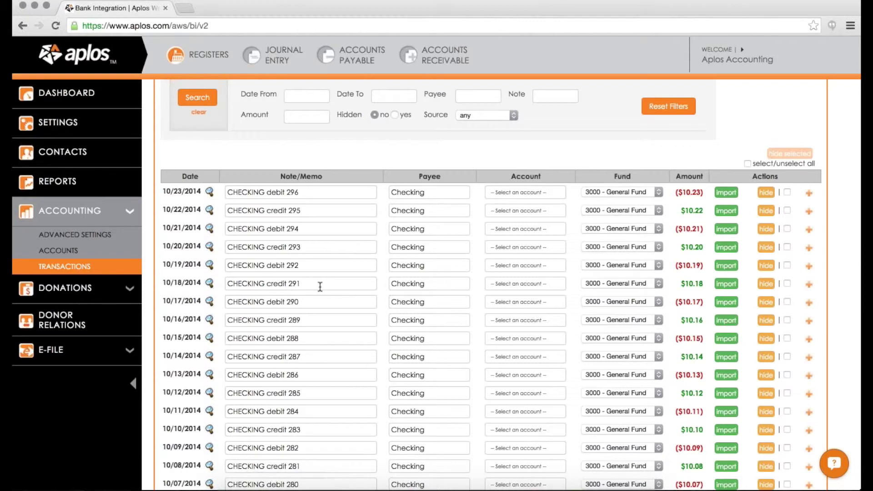
left_click(787, 230)
left_click(788, 229)
scroll(640, 233, "down", 10)
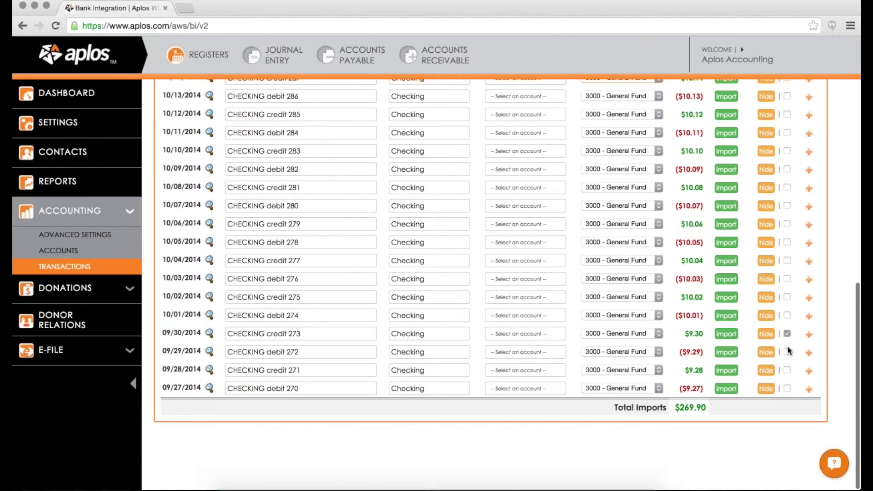
left_click(787, 351)
left_click(787, 369)
left_click(769, 351)
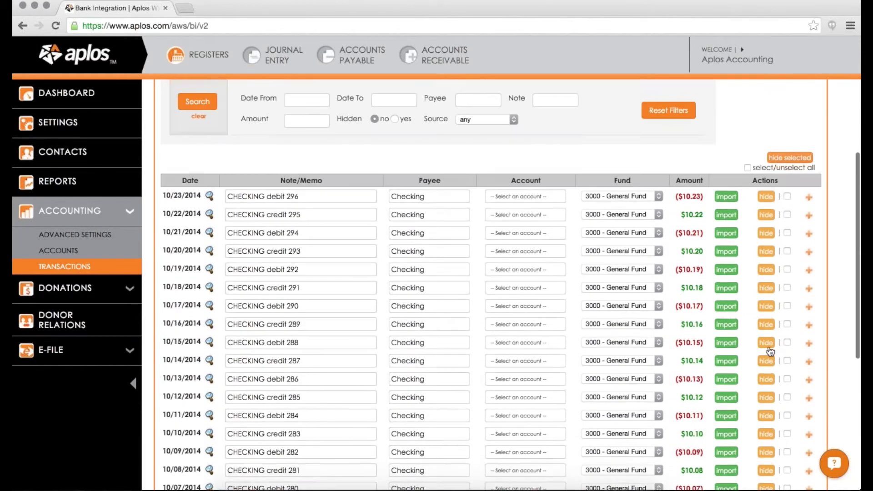
left_click(785, 201)
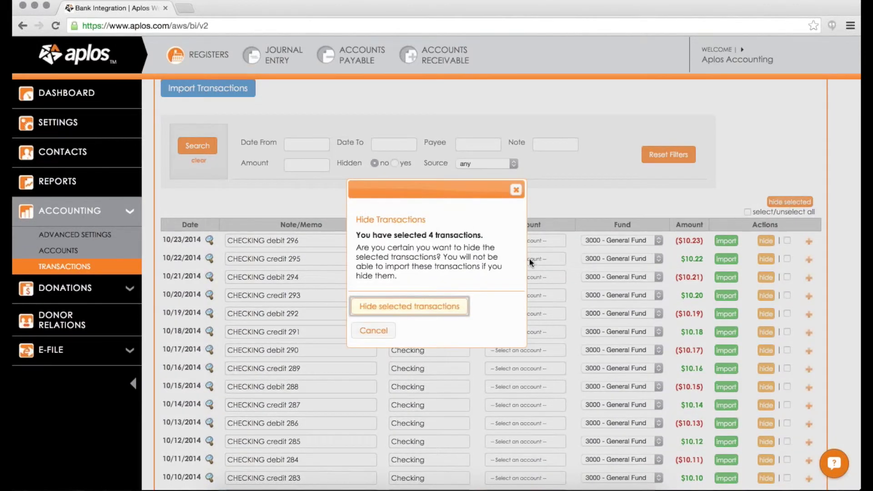
left_click(426, 306)
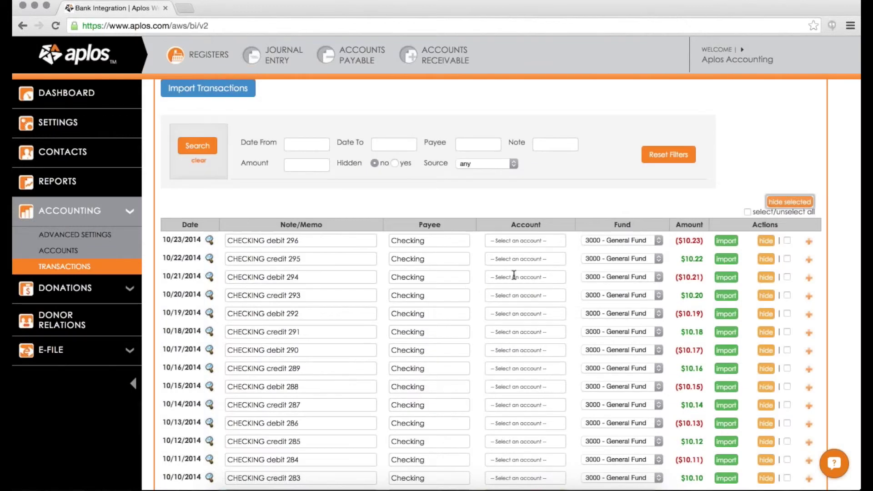
Step: Begin splitting the 10/23 debit 296 transaction of $10.23
scroll(513, 275, "down", 6)
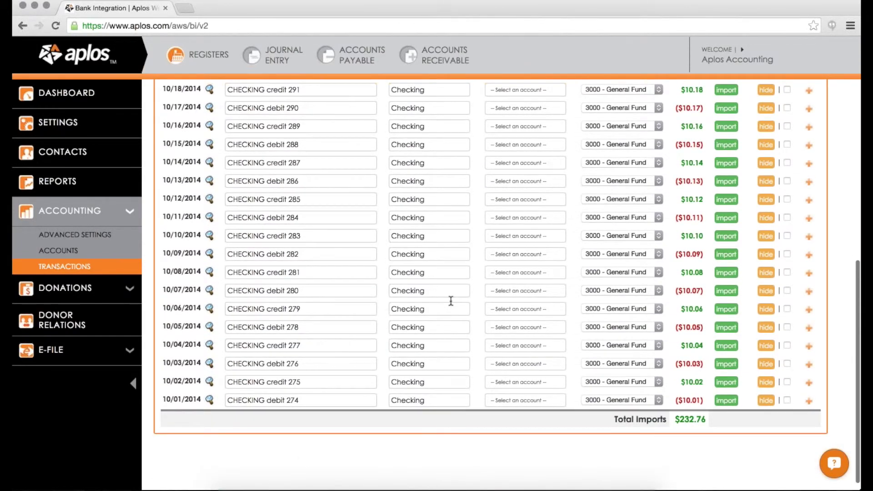
scroll(451, 300, "up", 6)
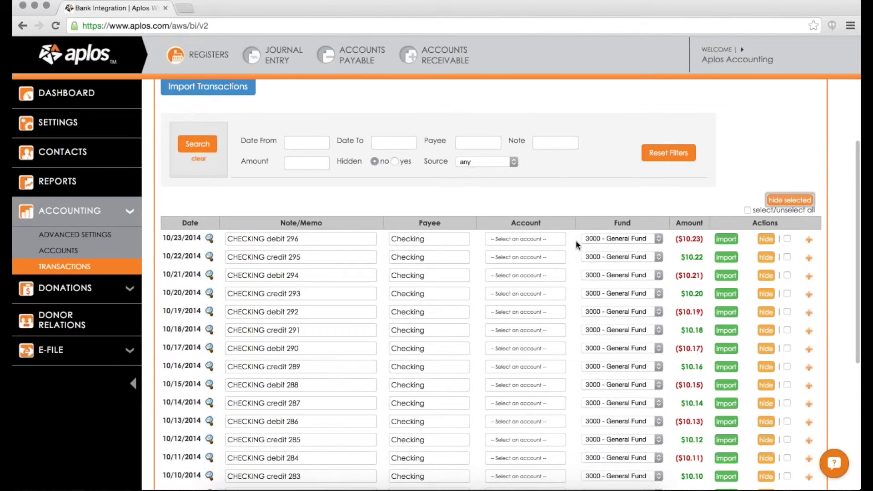
left_click(809, 242)
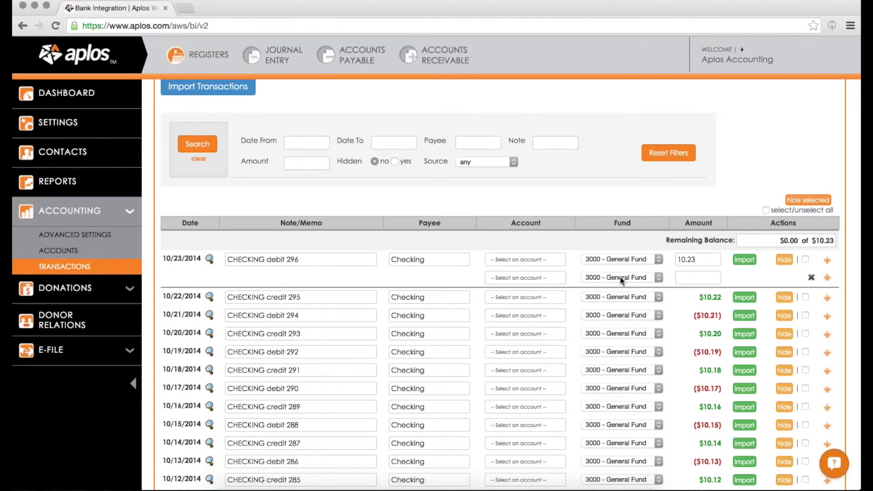
Step: Assign the first split line to 5100 - Bank Fees with amount 5.00
left_click(563, 255)
scroll(552, 292, "down", 5)
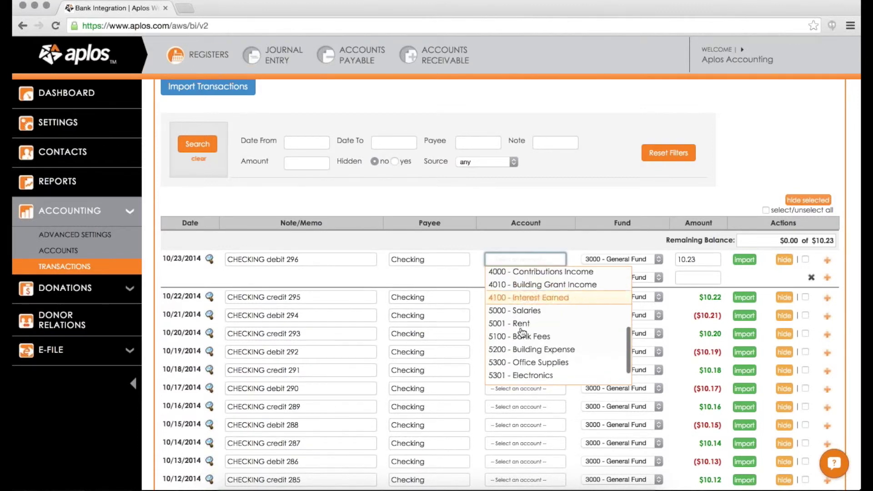
left_click(523, 337)
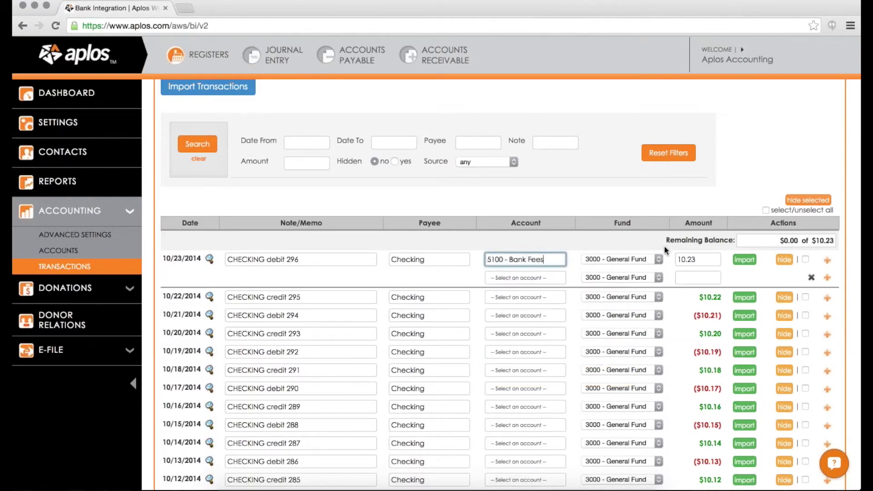
left_click(676, 260)
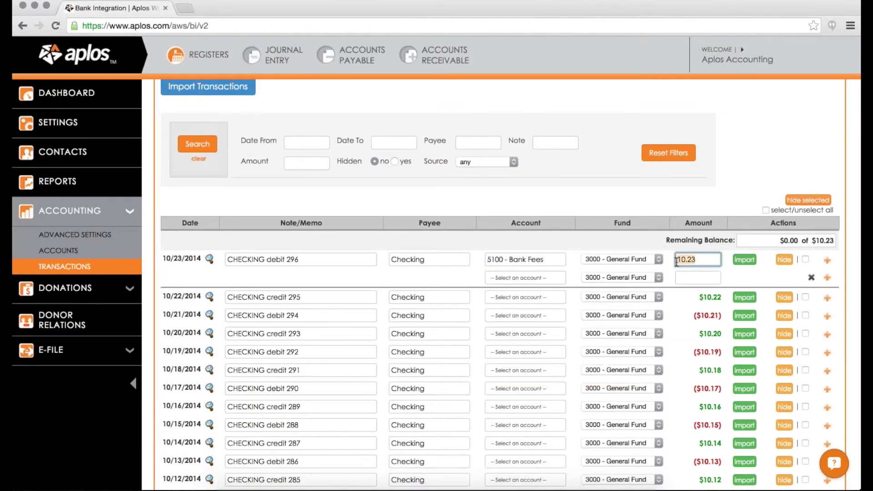
type("5")
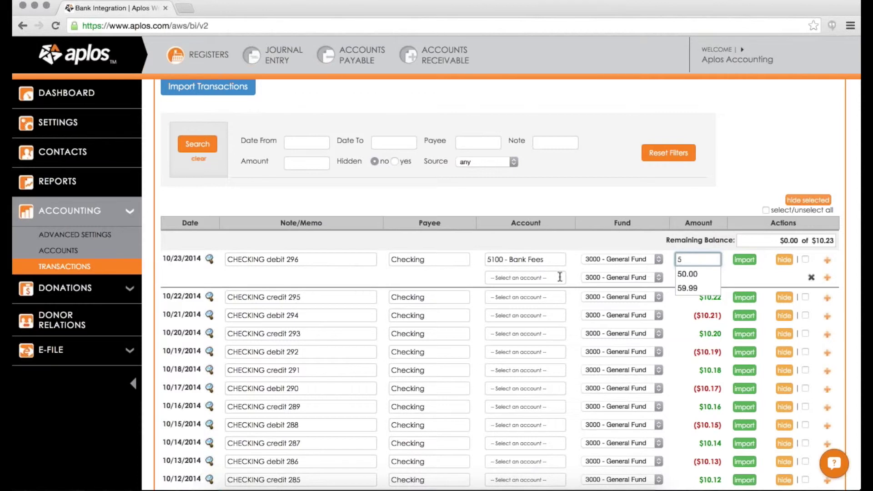
Step: Set the second split line to 5301 - Electronics for 5.23 and import the transaction
left_click(536, 277)
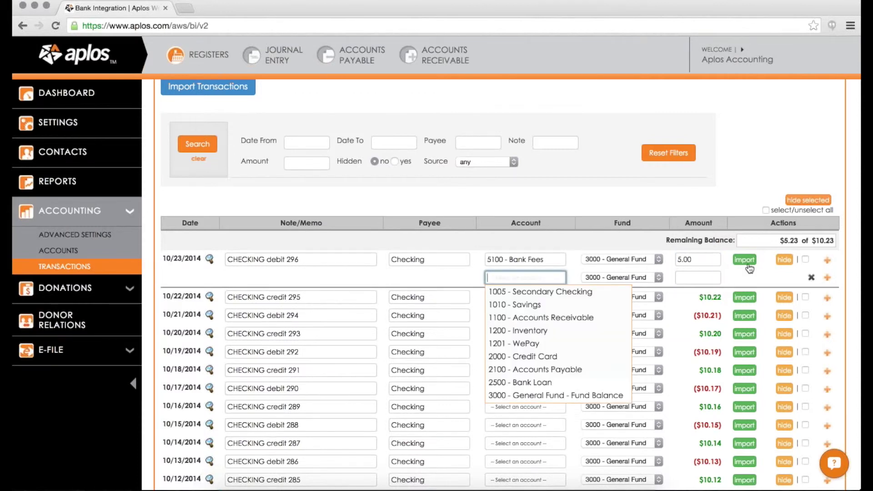
key("Escape")
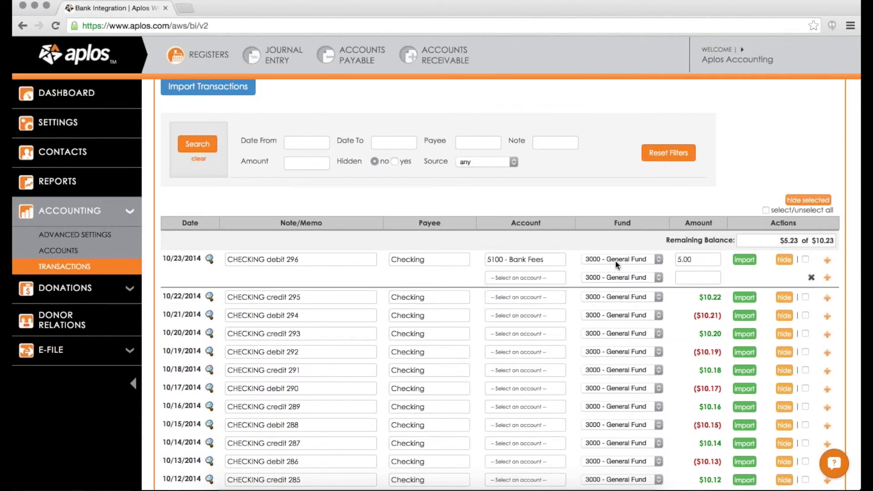
left_click(501, 278)
scroll(527, 314, "down", 5)
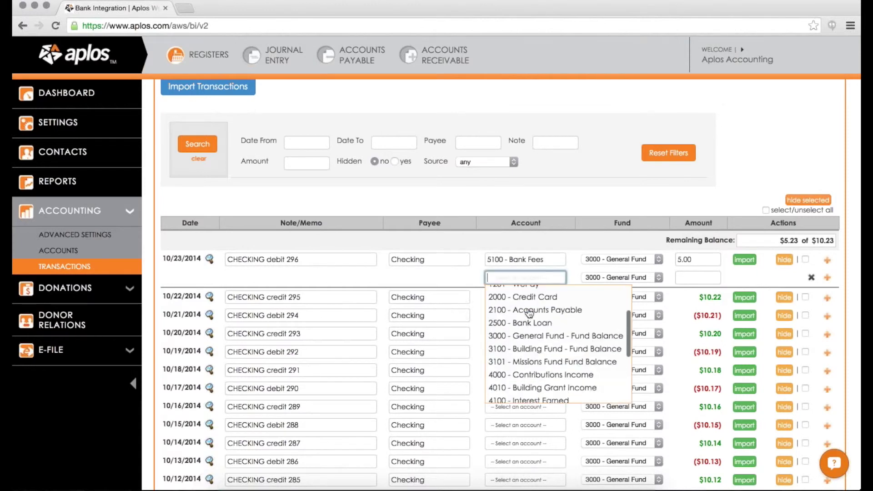
scroll(529, 313, "down", 1)
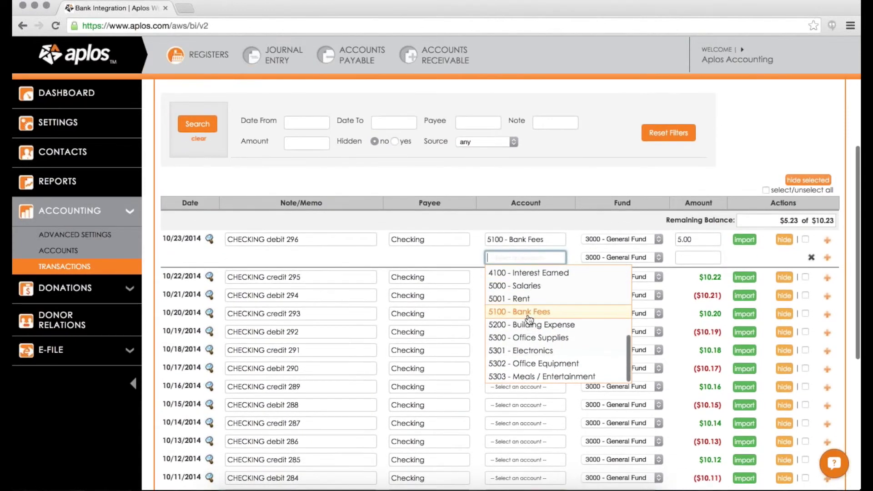
left_click(528, 354)
left_click(689, 260)
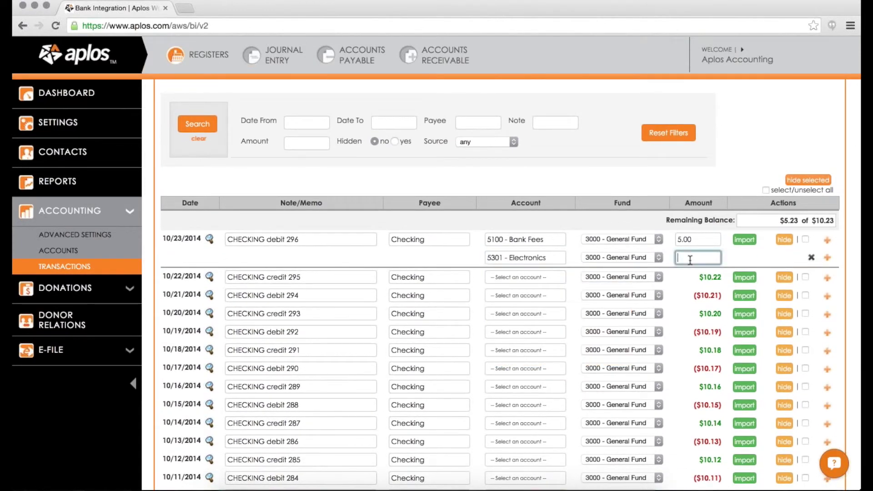
type("5.23")
left_click(742, 239)
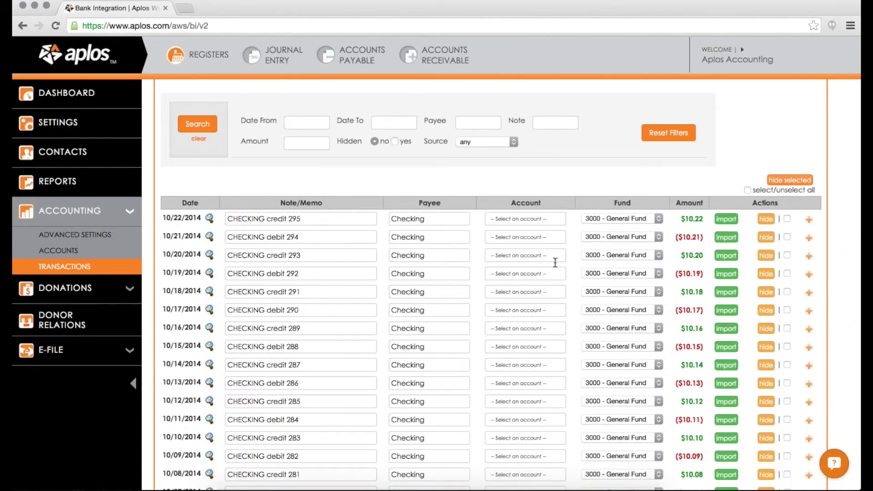
scroll(555, 263, "down", 10)
scroll(555, 262, "up", 8)
scroll(555, 263, "up", 5)
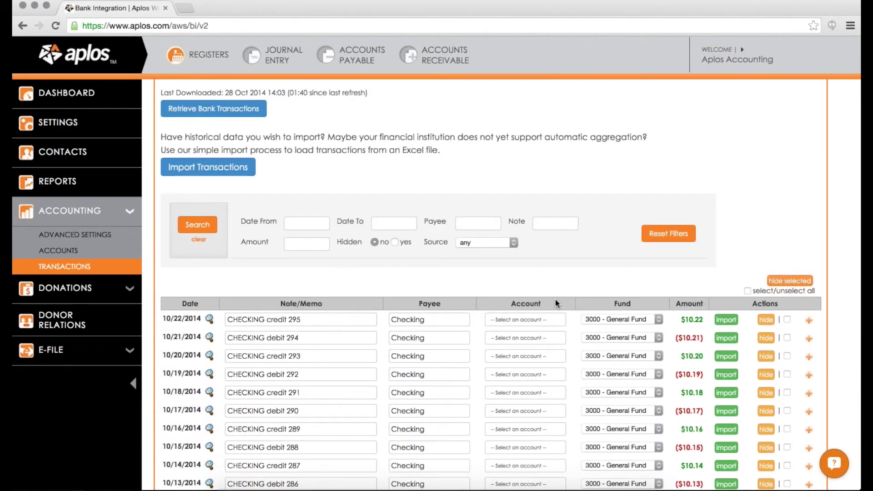
scroll(548, 268, "up", 3)
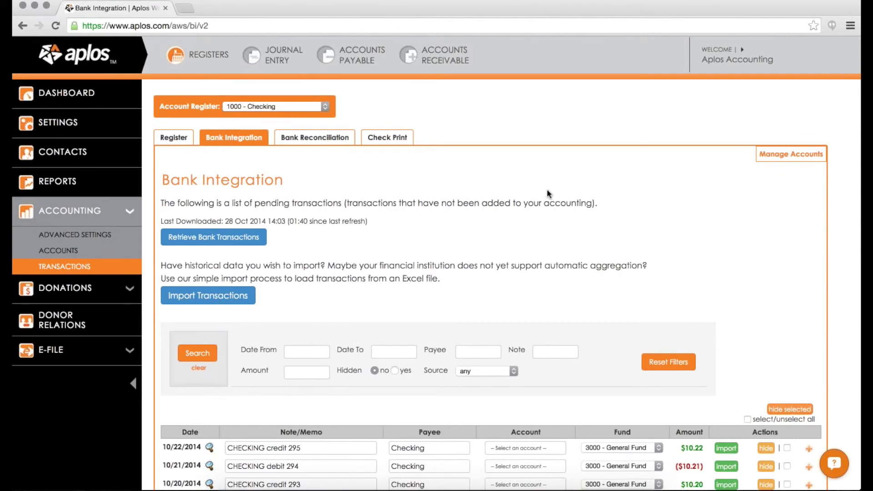
scroll(547, 193, "down", 6)
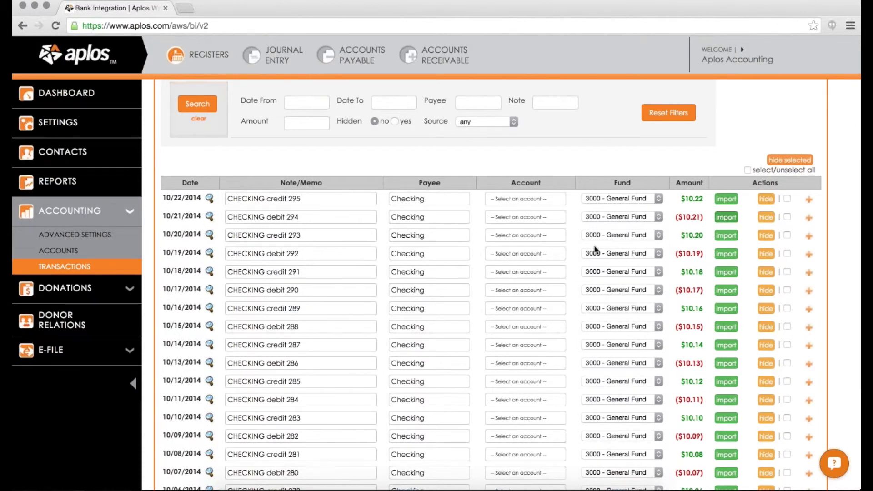
scroll(594, 247, "up", 6)
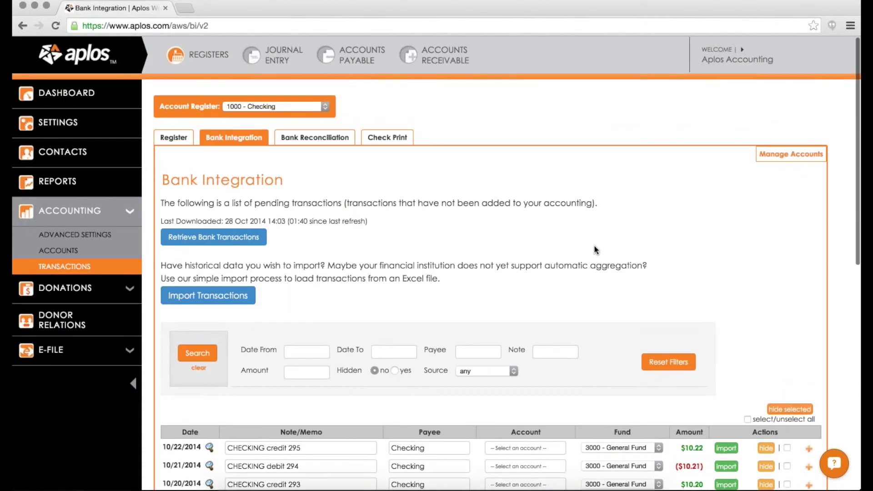
Step: Remove Chase Bank from the linked institutions under Manage Accounts
left_click(787, 157)
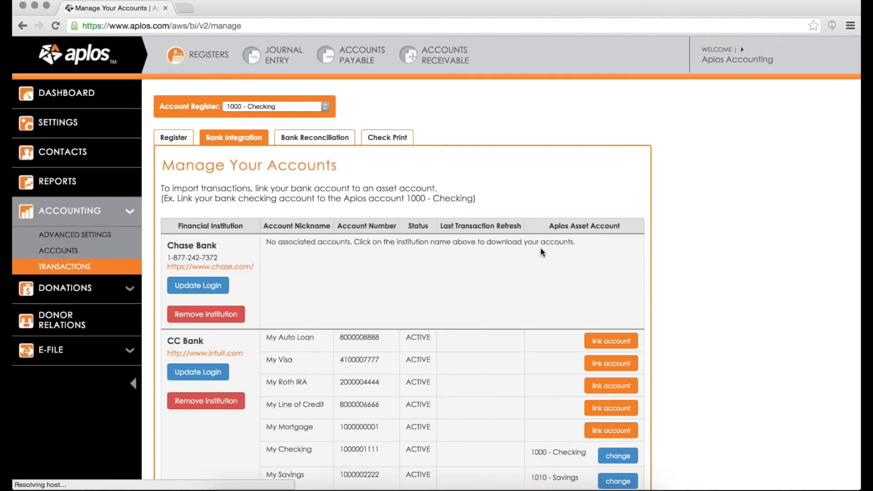
scroll(359, 234, "down", 1)
scroll(359, 235, "down", 1)
scroll(254, 263, "up", 2)
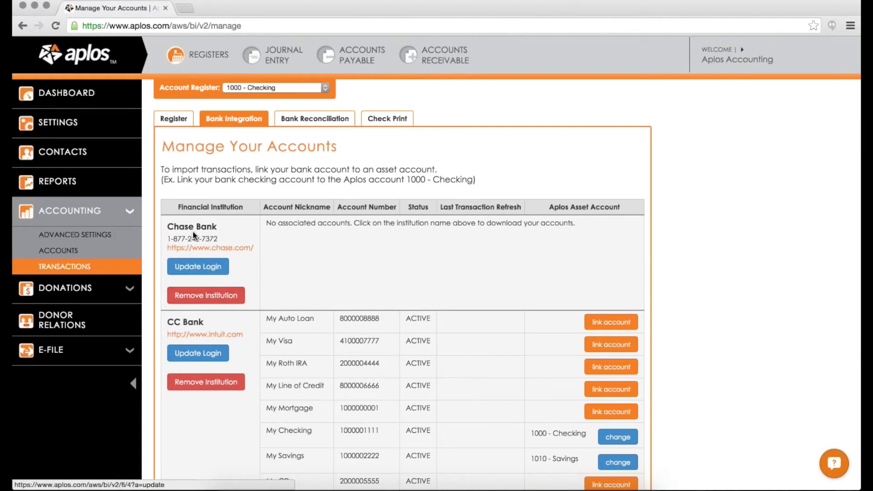
scroll(200, 192, "down", 2)
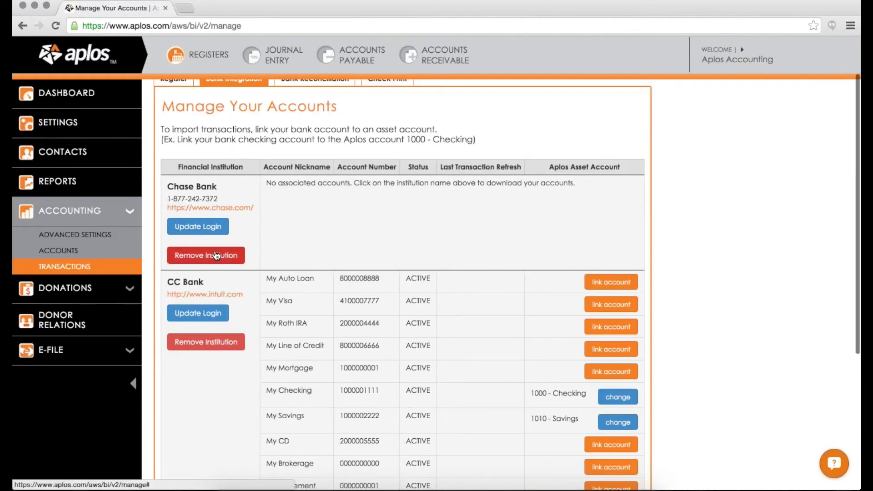
left_click(230, 255)
left_click(468, 335)
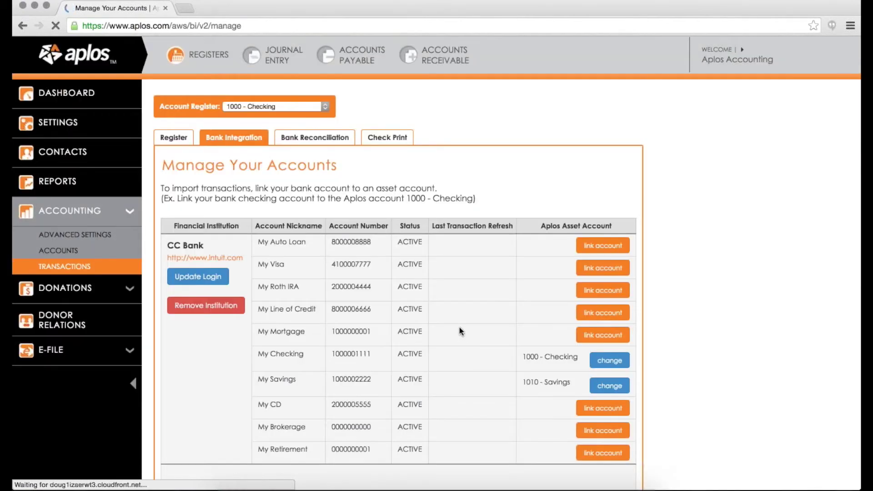
Step: Update the CC Bank login, then return to the Bank Integration pending transactions
scroll(341, 236, "down", 2)
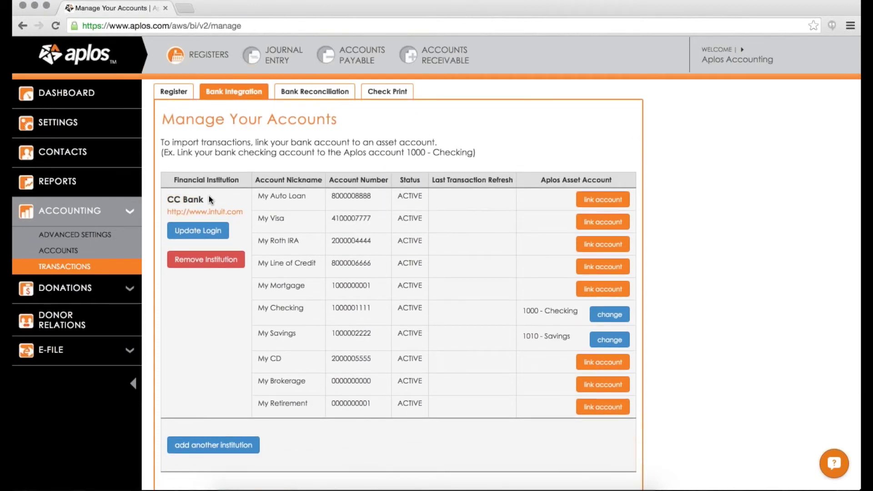
left_click(213, 231)
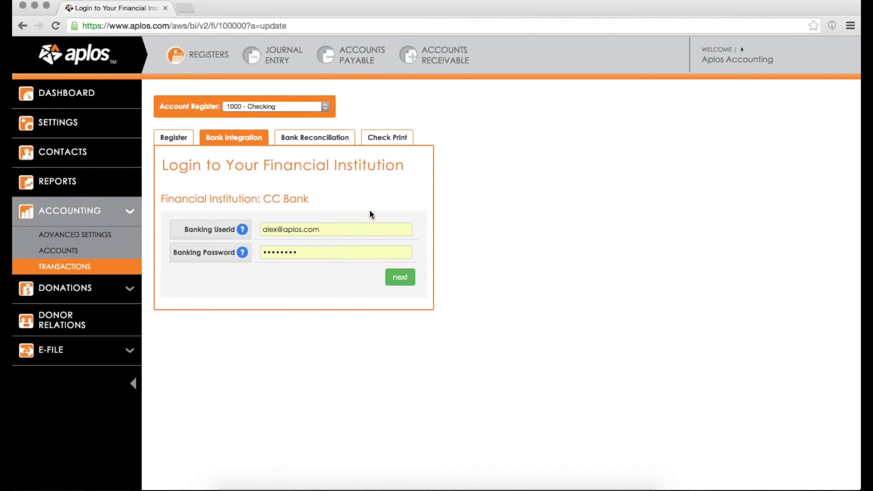
left_click(244, 145)
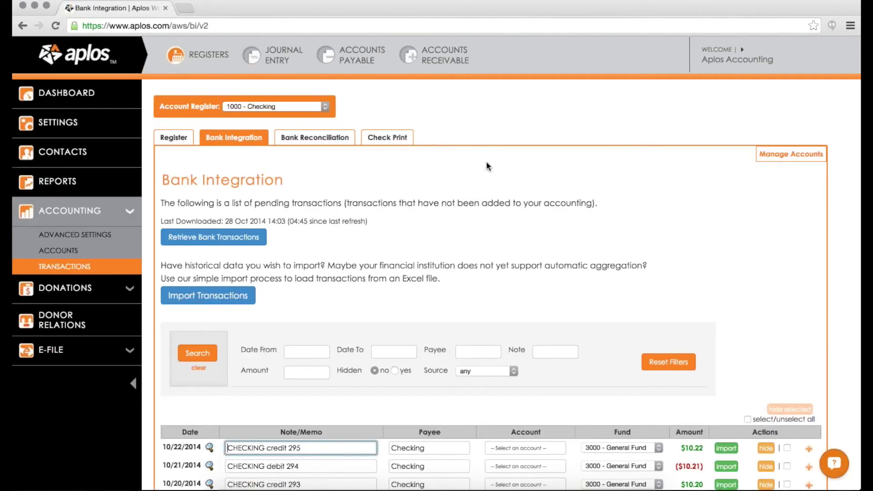
Step: Return to the Dashboard, which shows setup at 50% complete
scroll(487, 165, "down", 3)
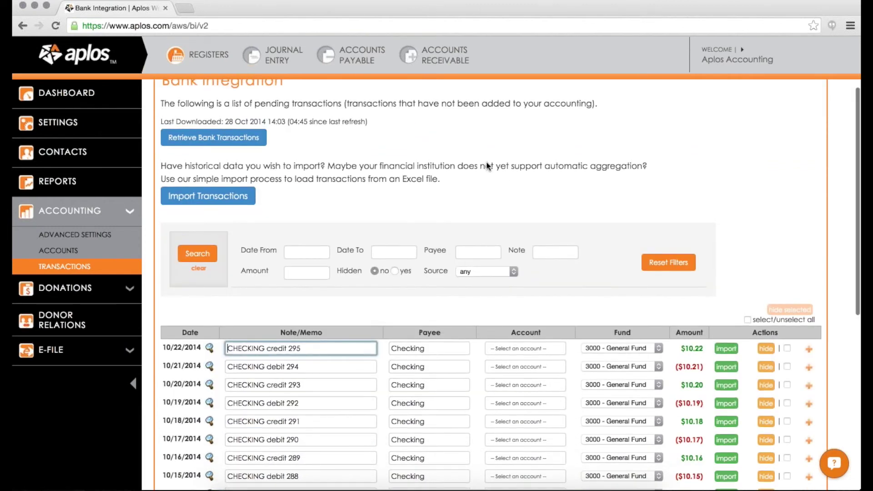
scroll(487, 162, "up", 3)
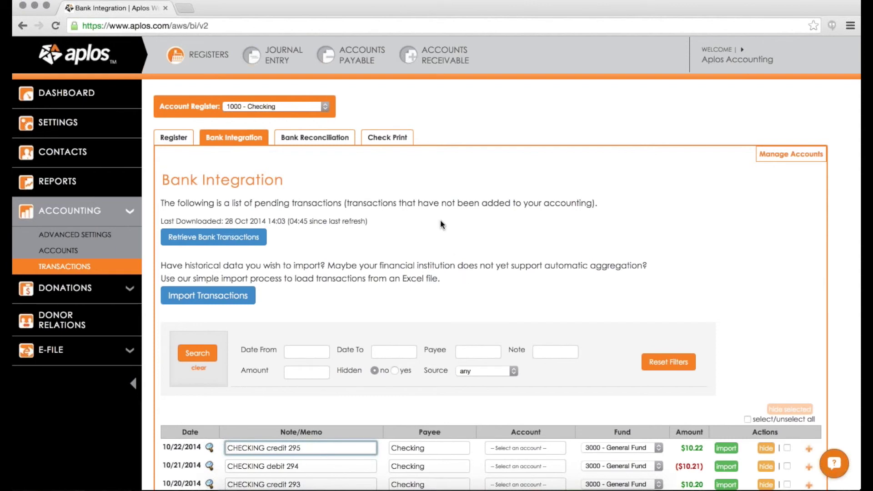
scroll(440, 219, "down", 2)
scroll(441, 219, "up", 2)
left_click_drag(162, 174, 296, 181)
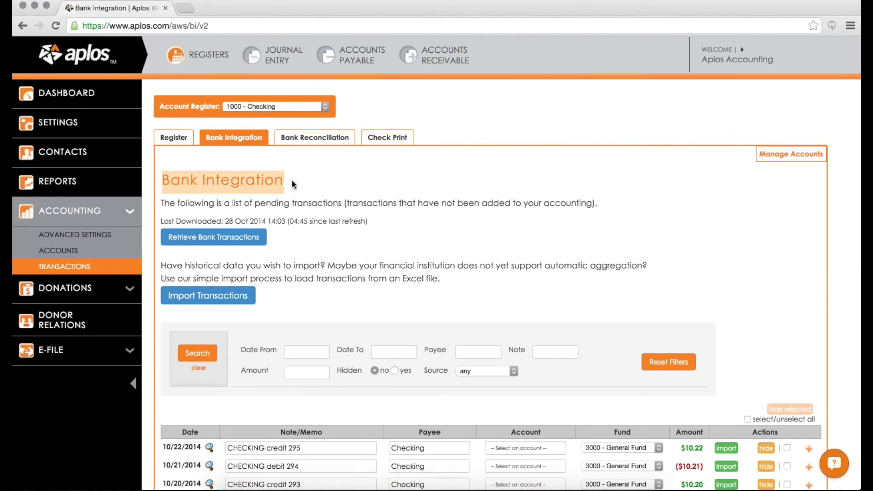
left_click(297, 182)
left_click(91, 111)
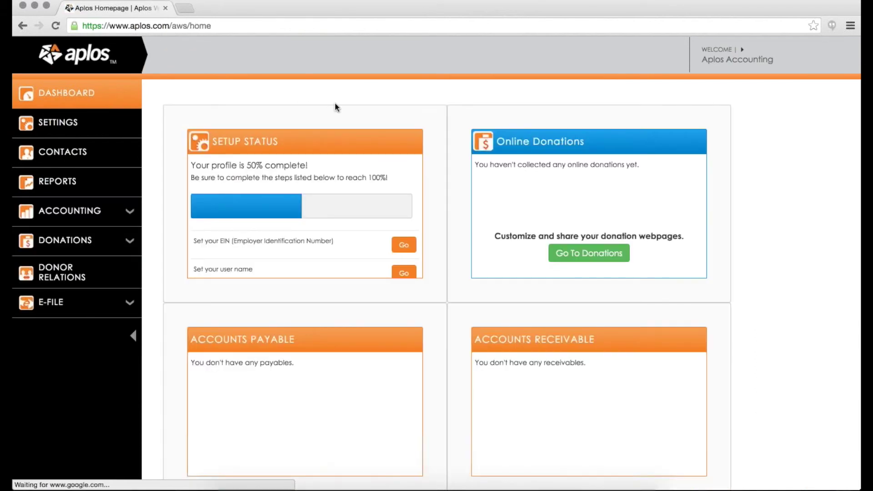